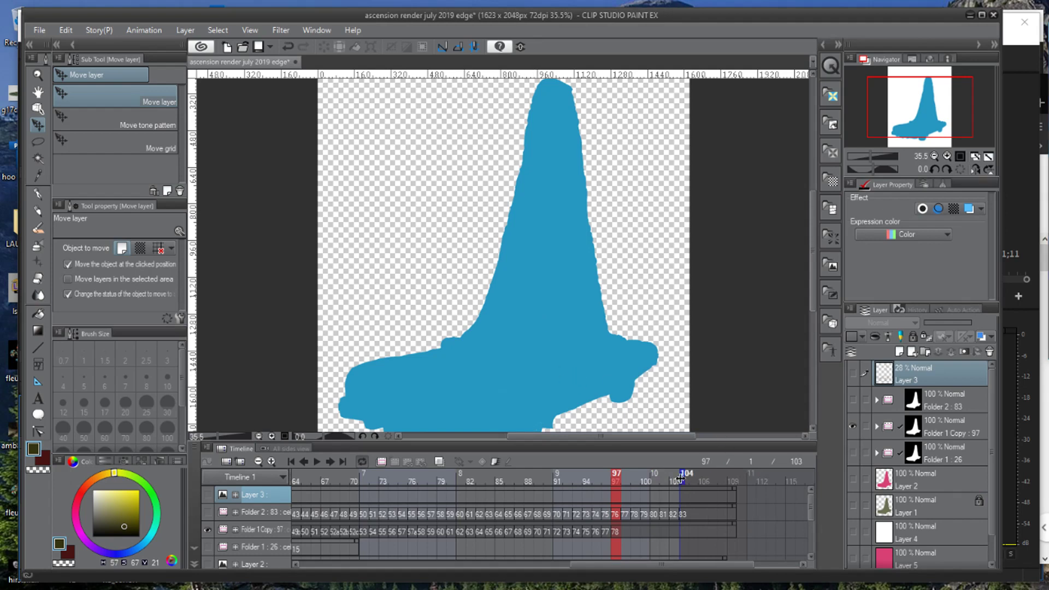
Adjust the timeline's end marker, finishing at frame 103, and scrub the animation back to frame 80.
click(677, 481)
click(670, 480)
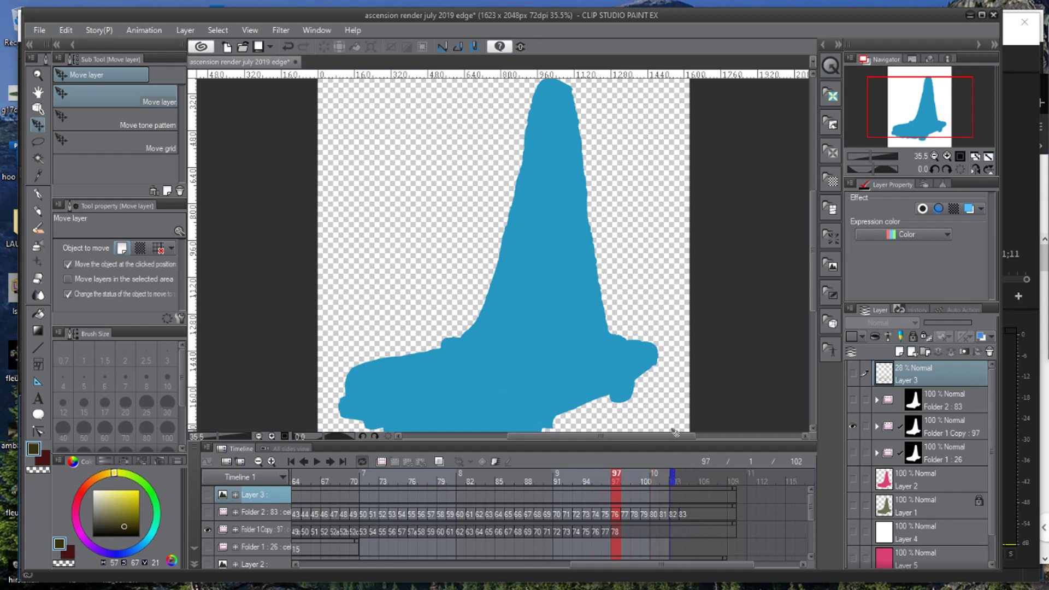
click(735, 477)
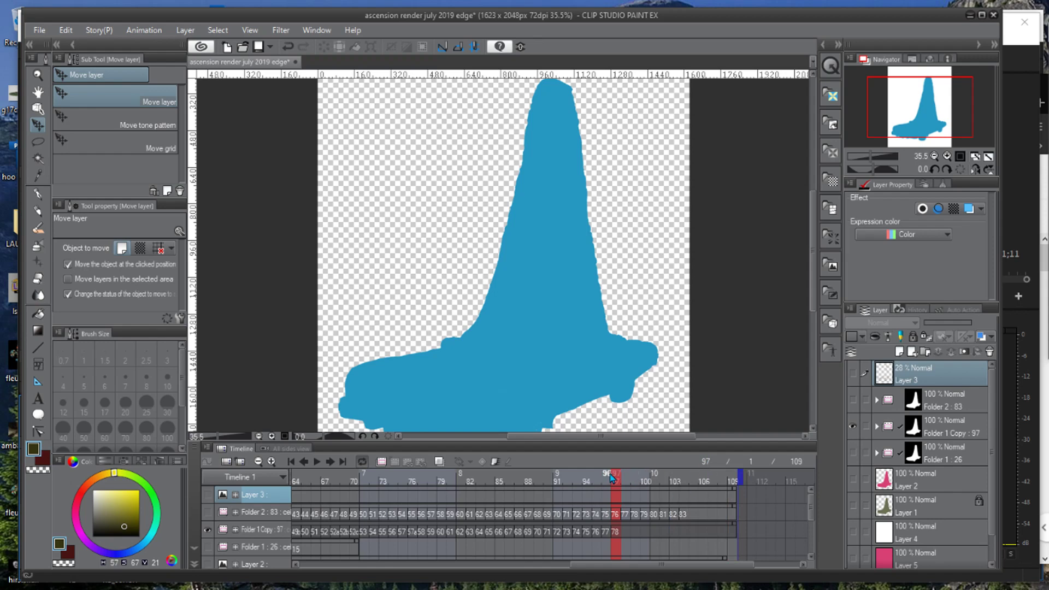
drag(649, 479, 610, 486)
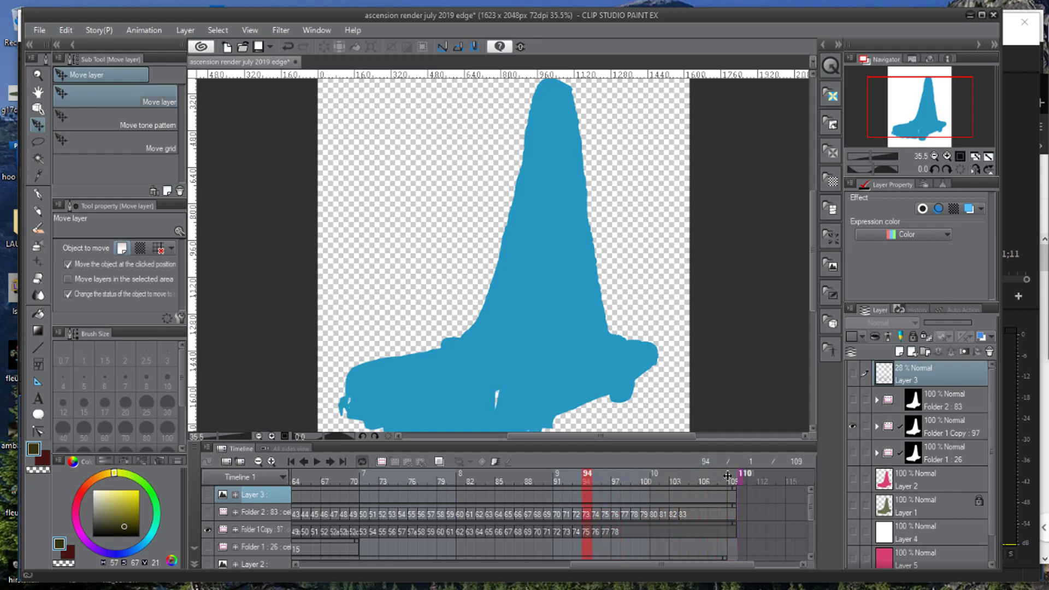
click(687, 479)
drag(587, 480, 451, 479)
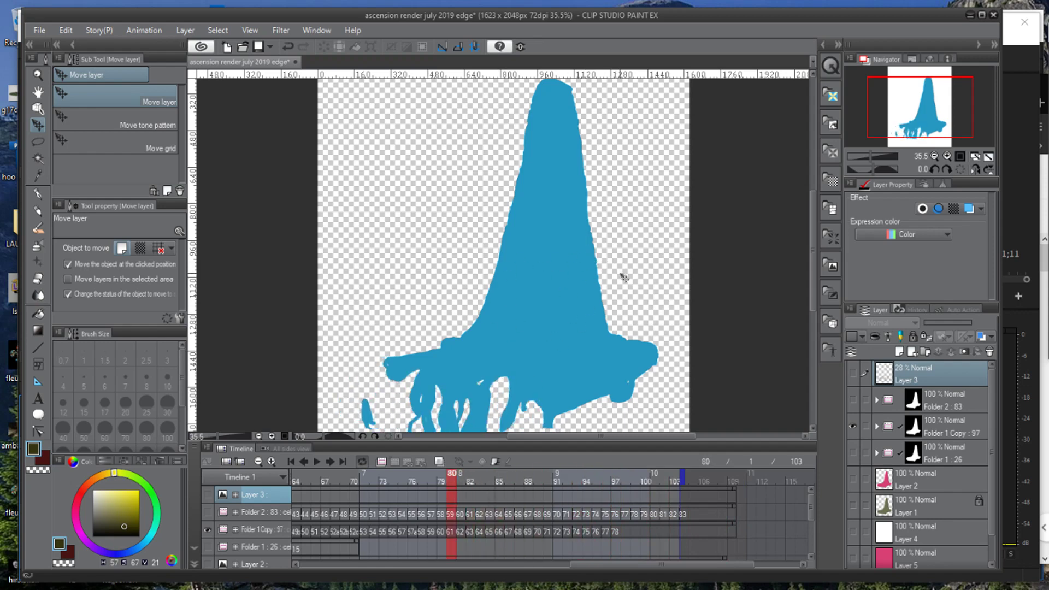
scroll(620, 281, down, 2)
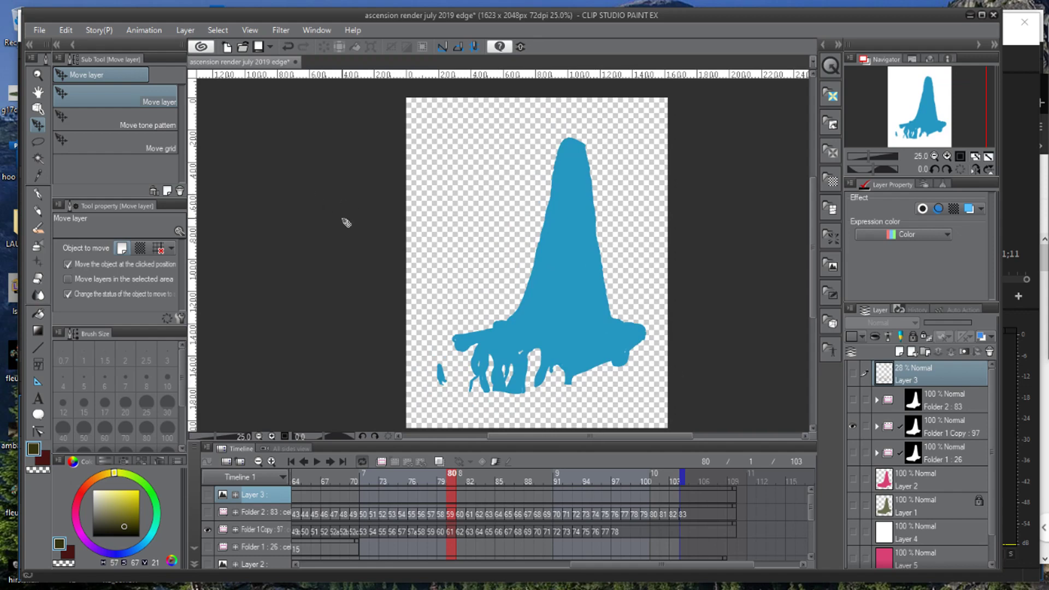
click(39, 32)
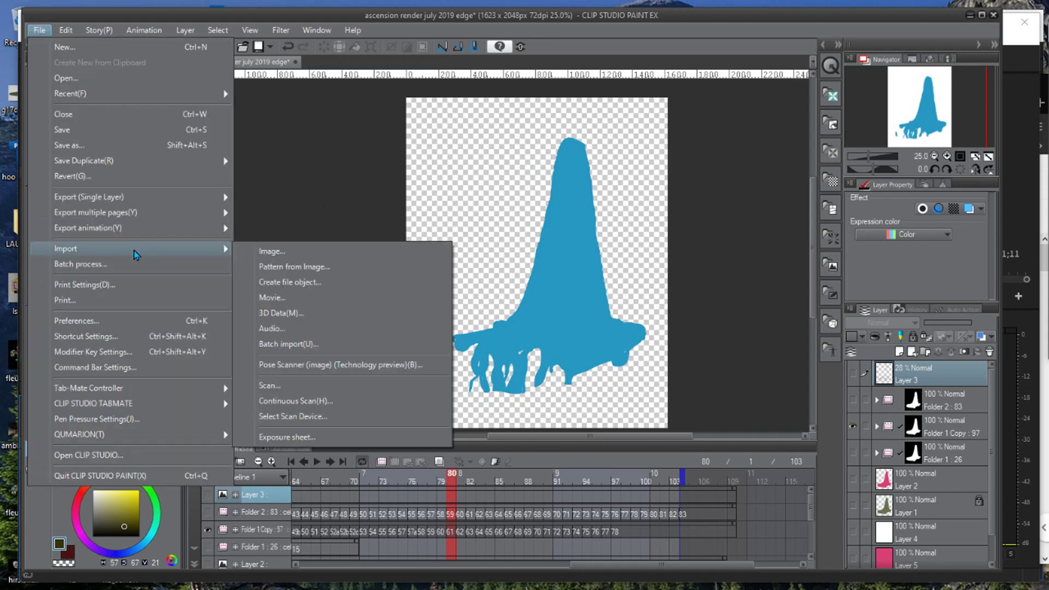
mouse_move(124, 231)
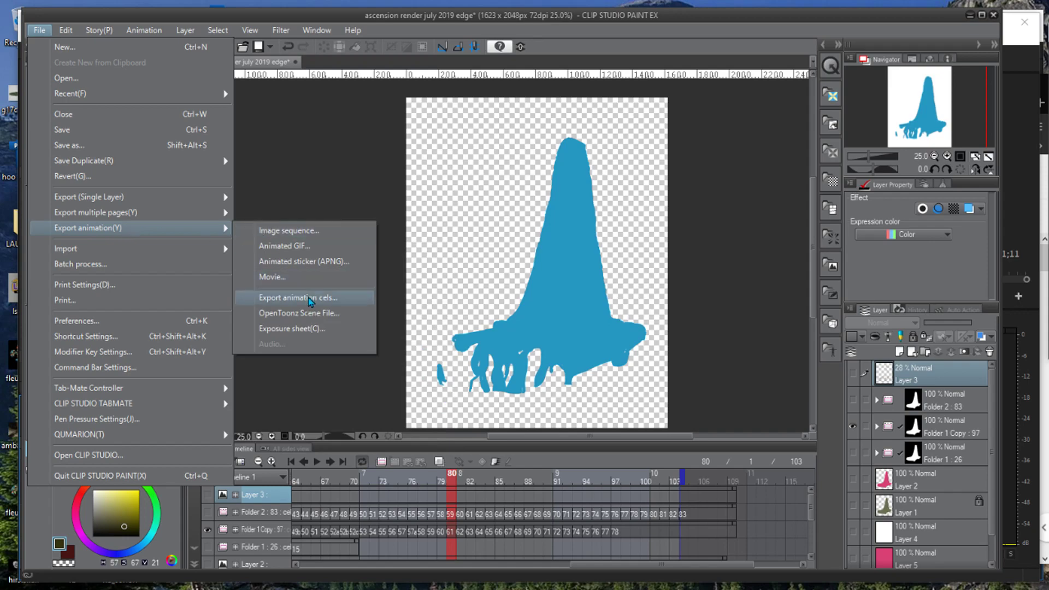
click(293, 281)
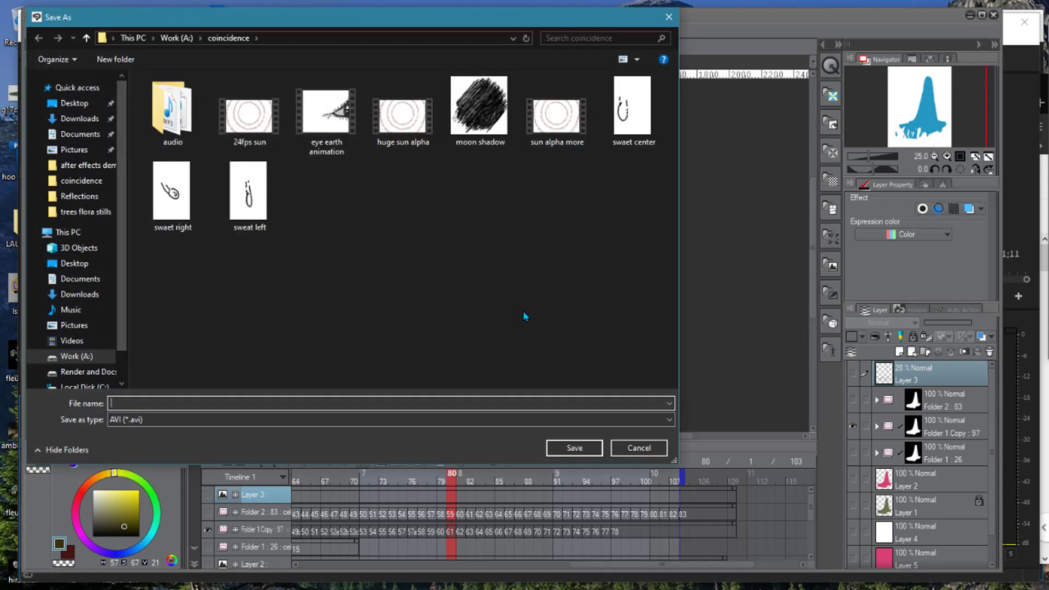
click(638, 447)
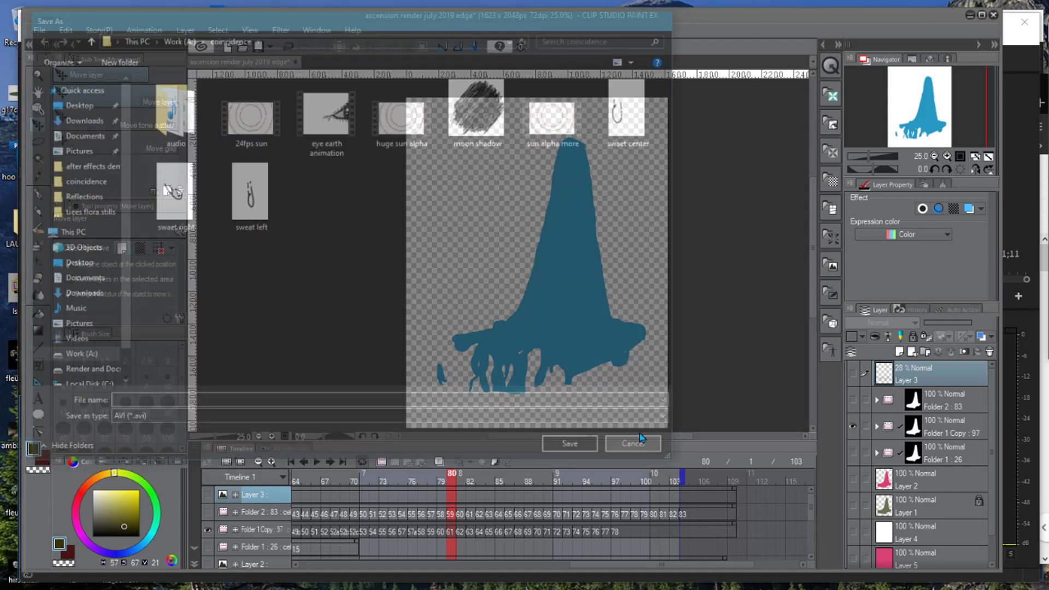
Try to export the animation as an AVI movie named fgfgfgfg with transparency enabled, stopping at the video compression options.
click(31, 32)
mouse_move(180, 227)
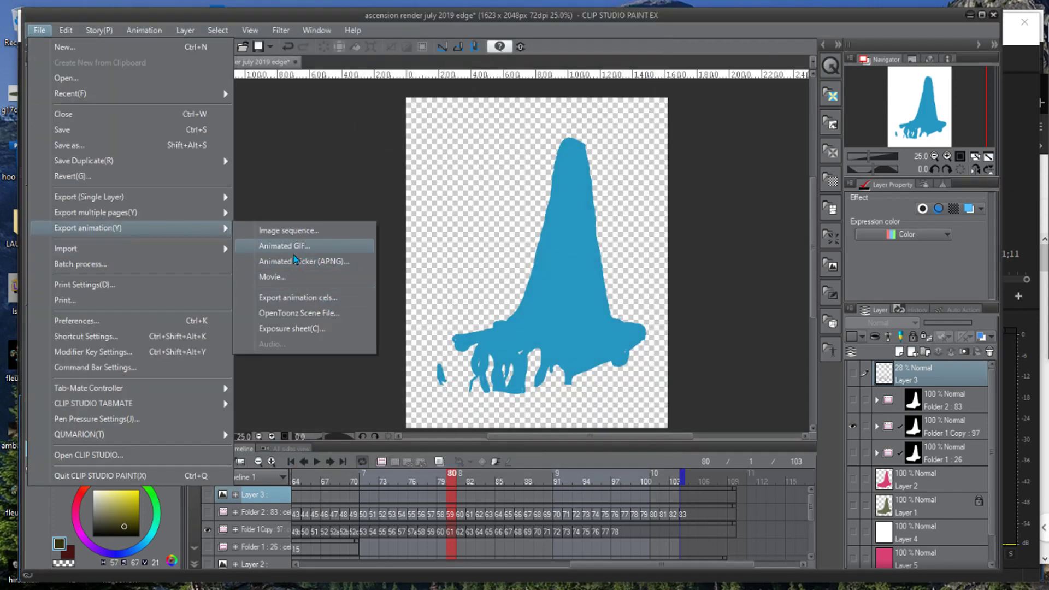
click(293, 277)
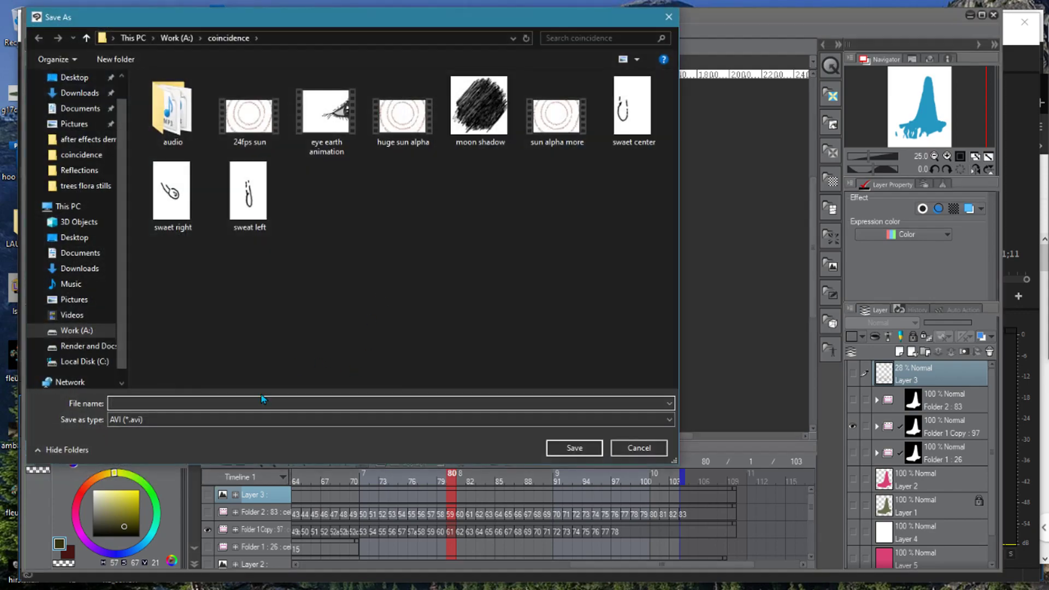
text(fgfgfgfg)
click(571, 447)
drag(671, 101, 442, 140)
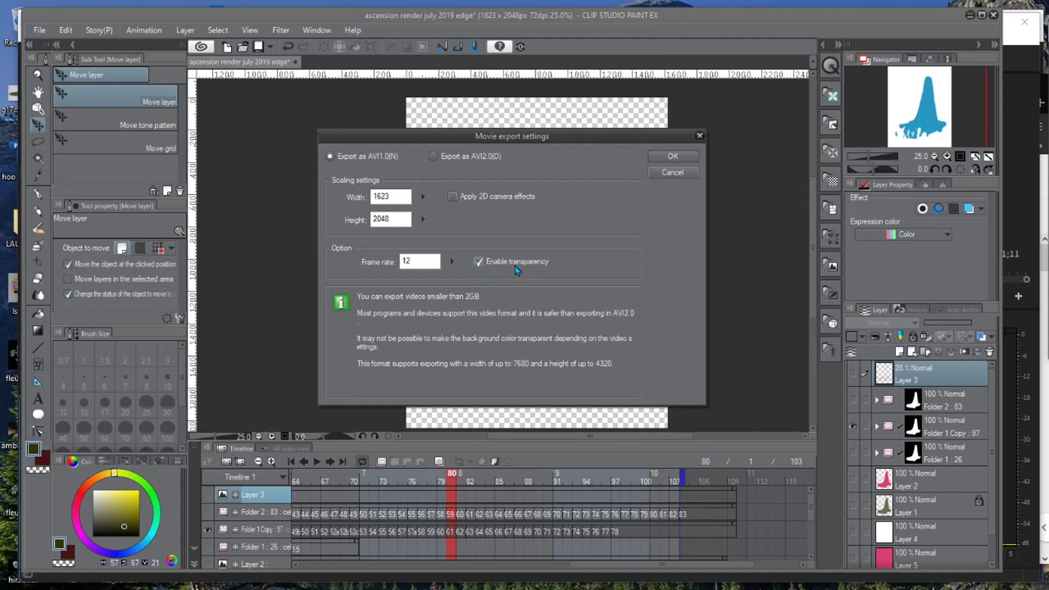
drag(525, 138, 263, 128)
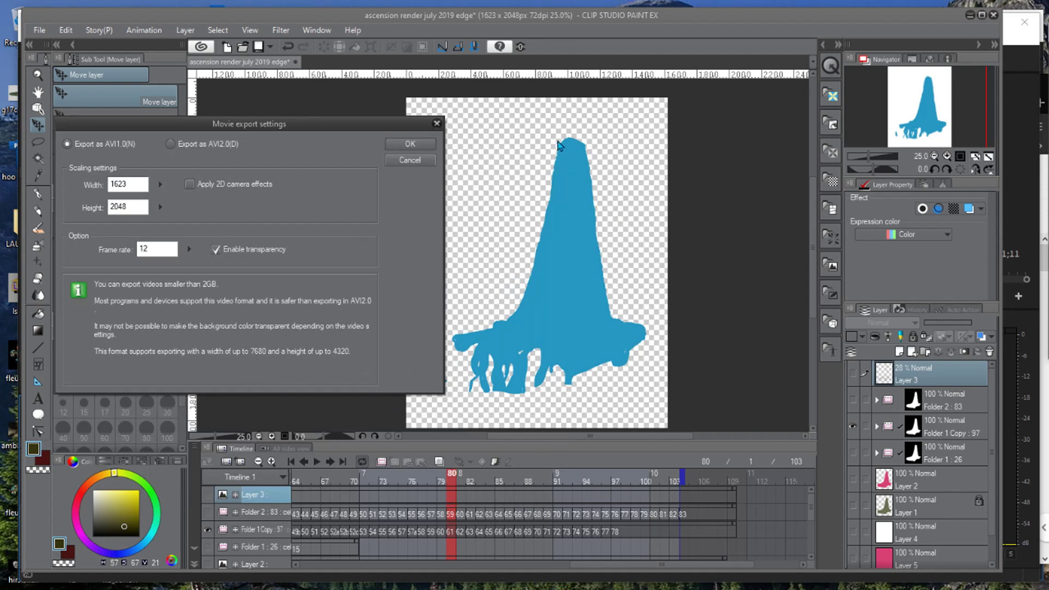
click(411, 145)
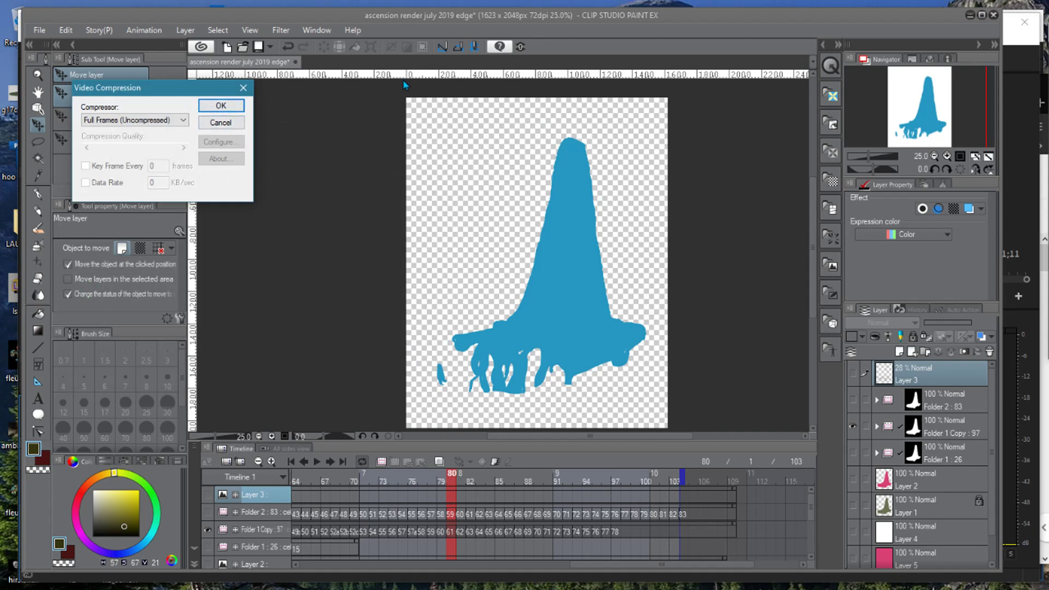
click(243, 89)
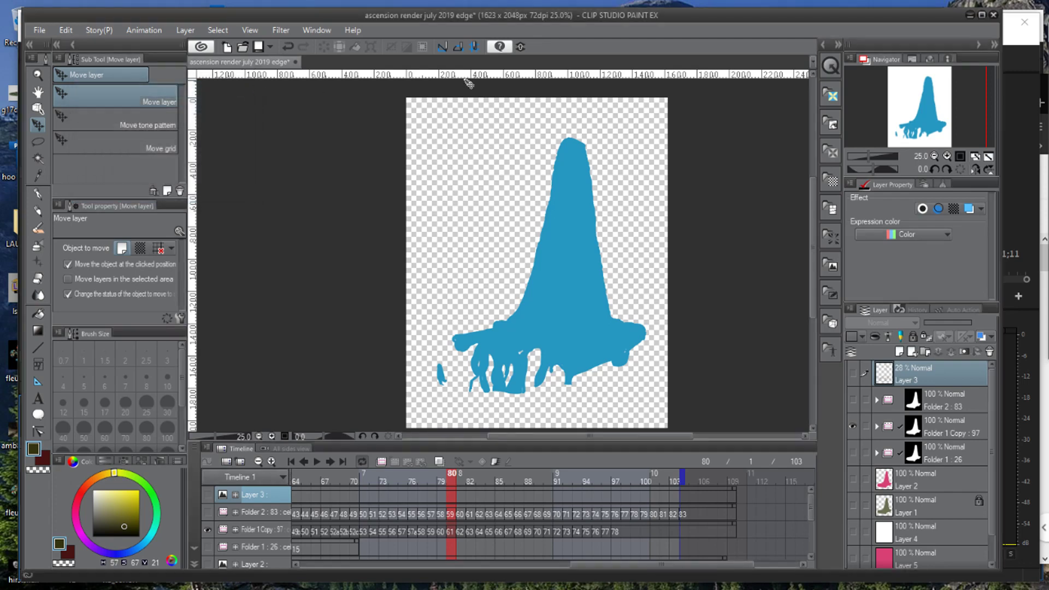
Close the ascension render project without saving and switch to the Untitled-1 document in Photoshop.
click(994, 15)
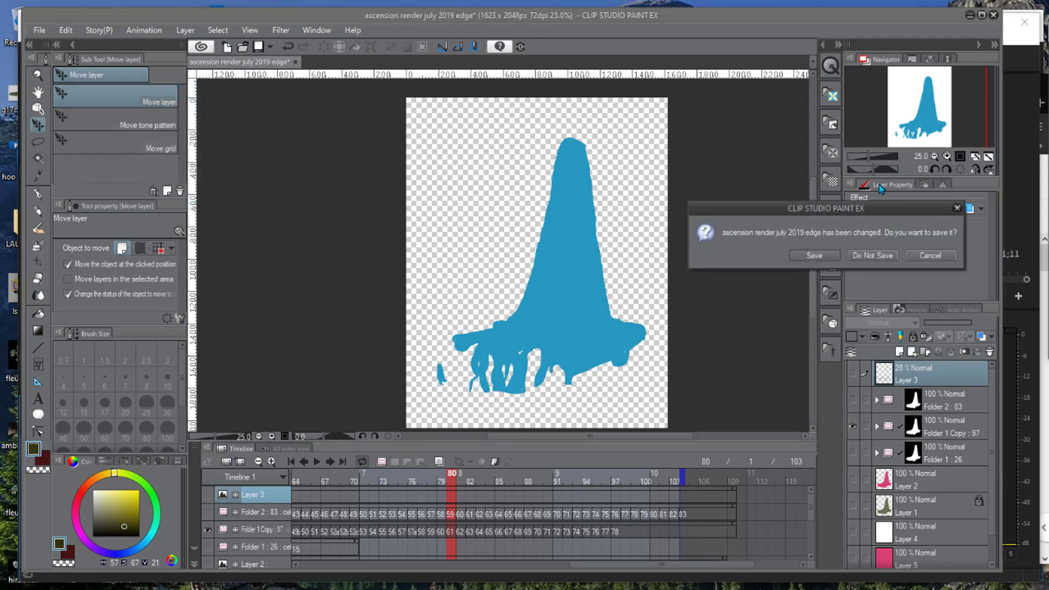
click(873, 255)
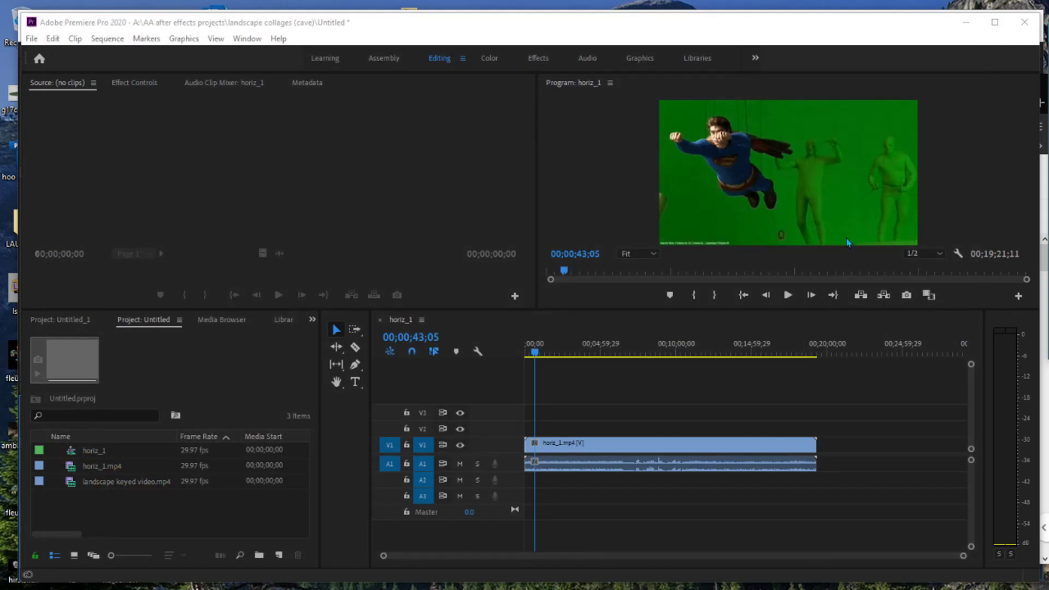
key(alt+Tab)
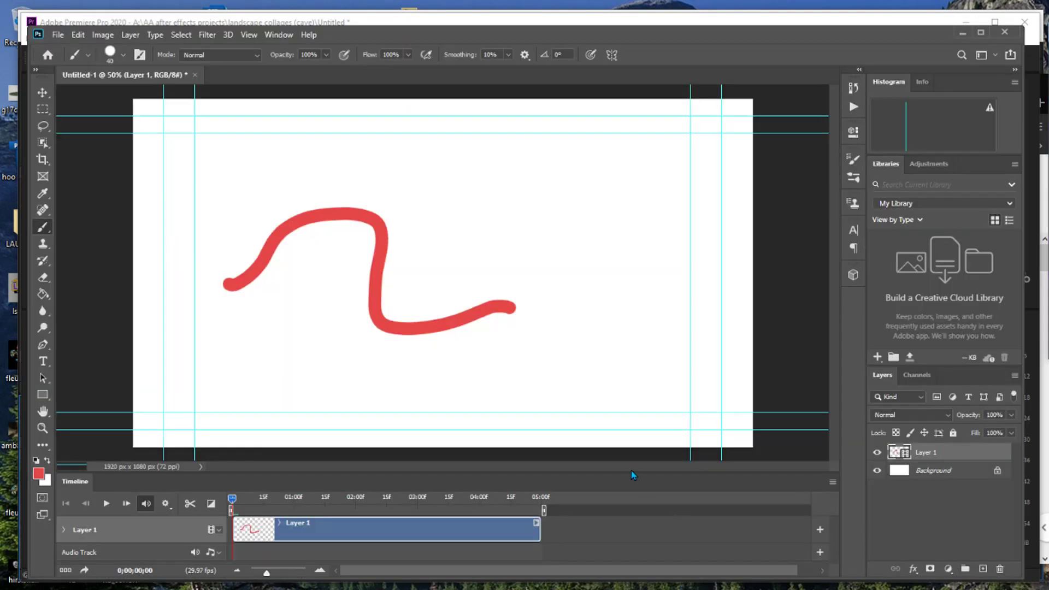
Scrub through the drawn frames and shorten the timeline's work area so it ends at the 03f mark.
drag(232, 500, 236, 510)
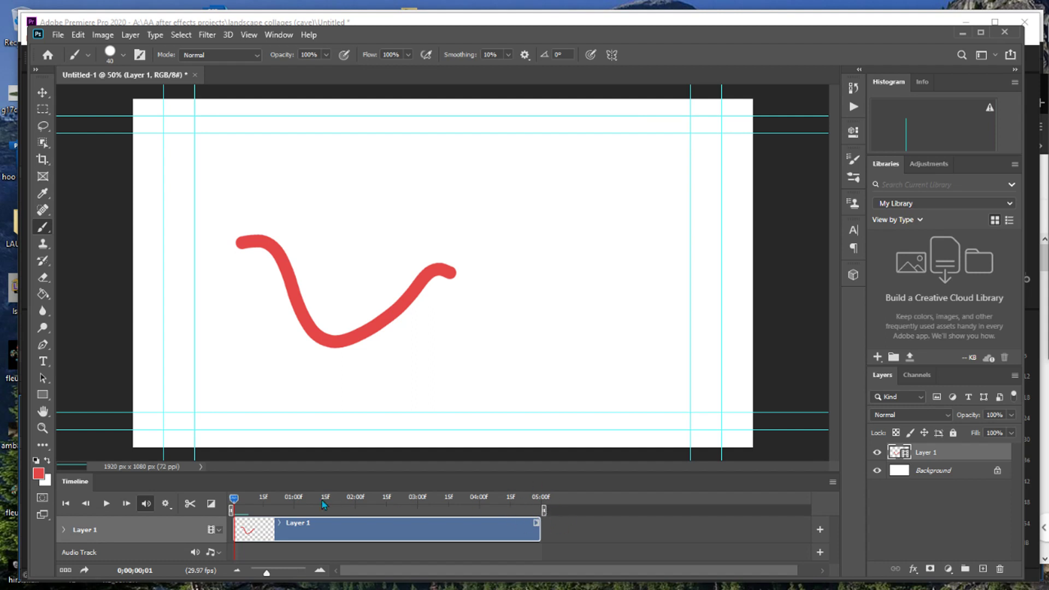
mouse_move(233, 500)
mouse_down()
mouse_move(460, 499)
mouse_move(238, 503)
mouse_up()
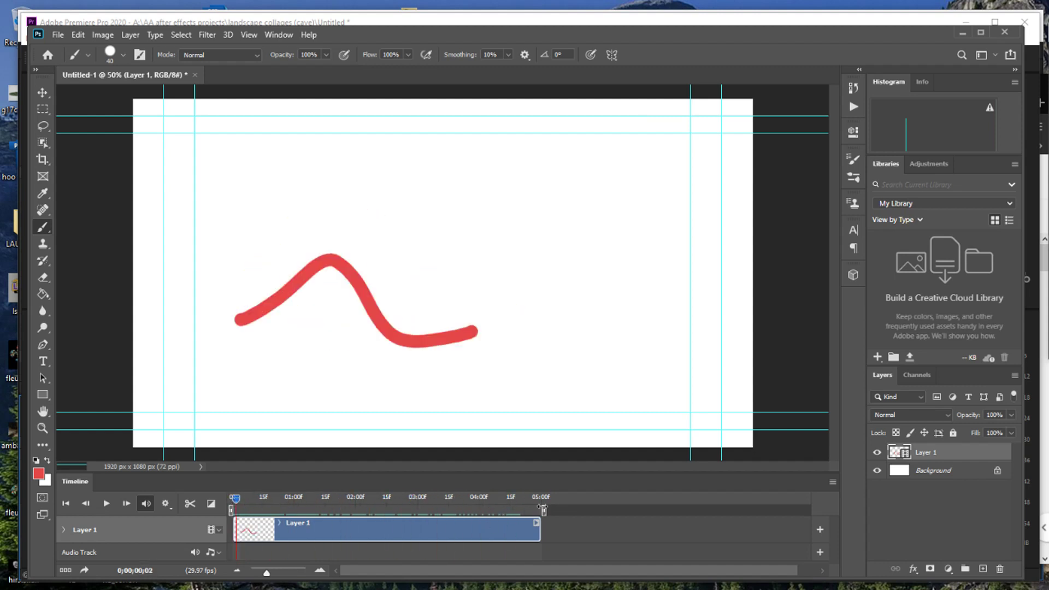
drag(543, 511, 240, 511)
drag(266, 573, 323, 577)
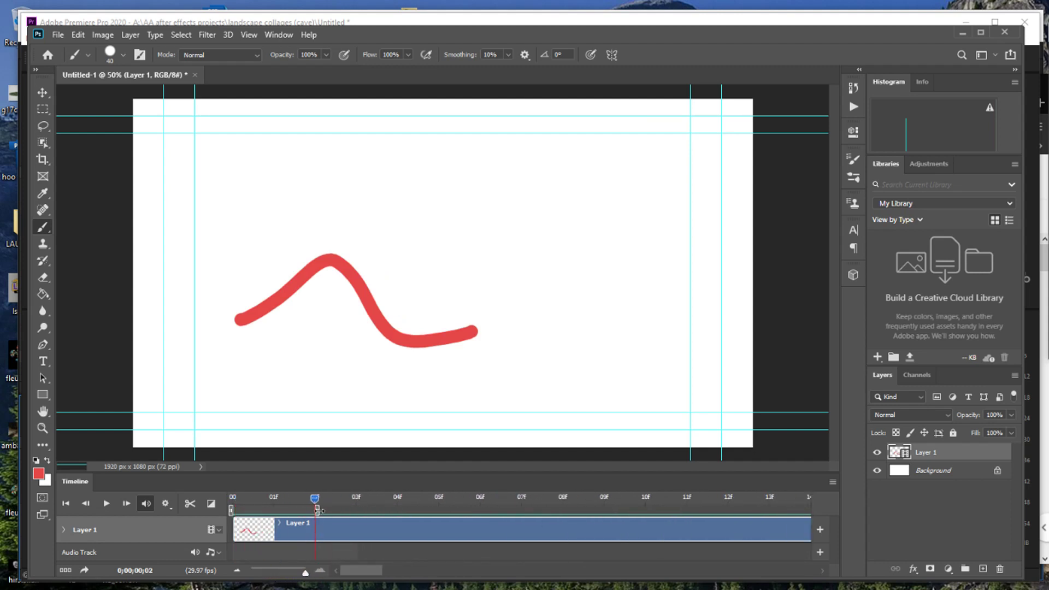
drag(318, 509, 358, 509)
mouse_move(356, 510)
mouse_down()
mouse_move(318, 509)
mouse_move(359, 510)
mouse_up()
mouse_move(313, 500)
mouse_down()
mouse_move(240, 499)
mouse_move(314, 498)
mouse_up()
Hide the Background layer and open the Render Video export settings.
click(877, 470)
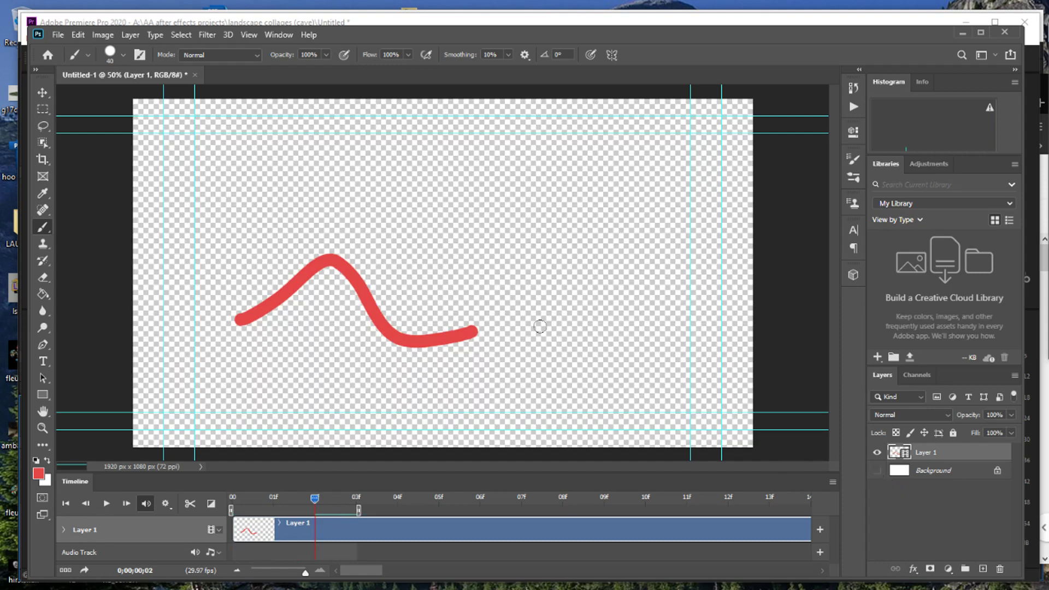
click(58, 34)
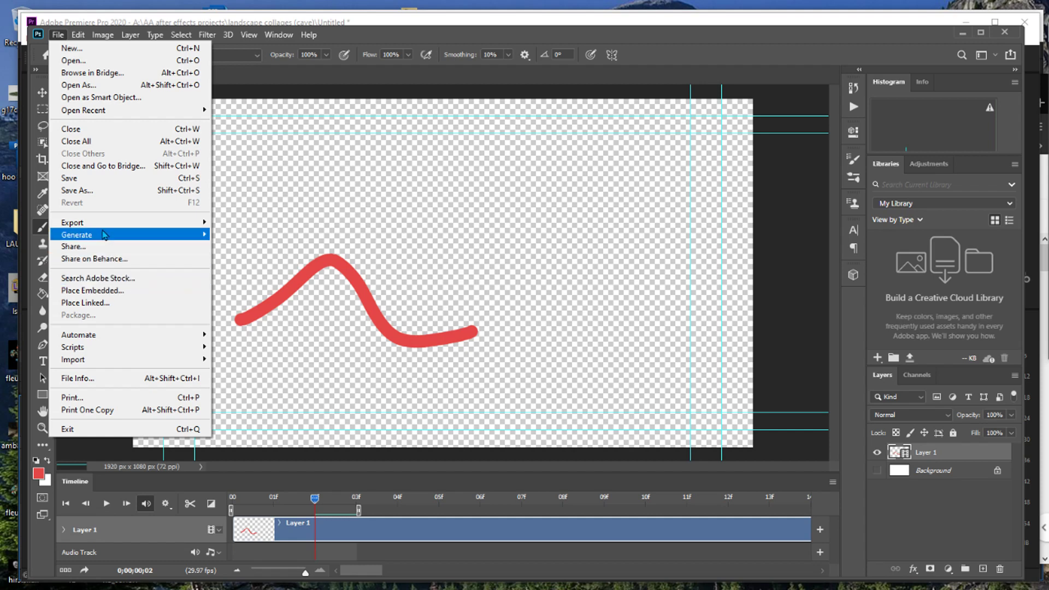
mouse_move(101, 226)
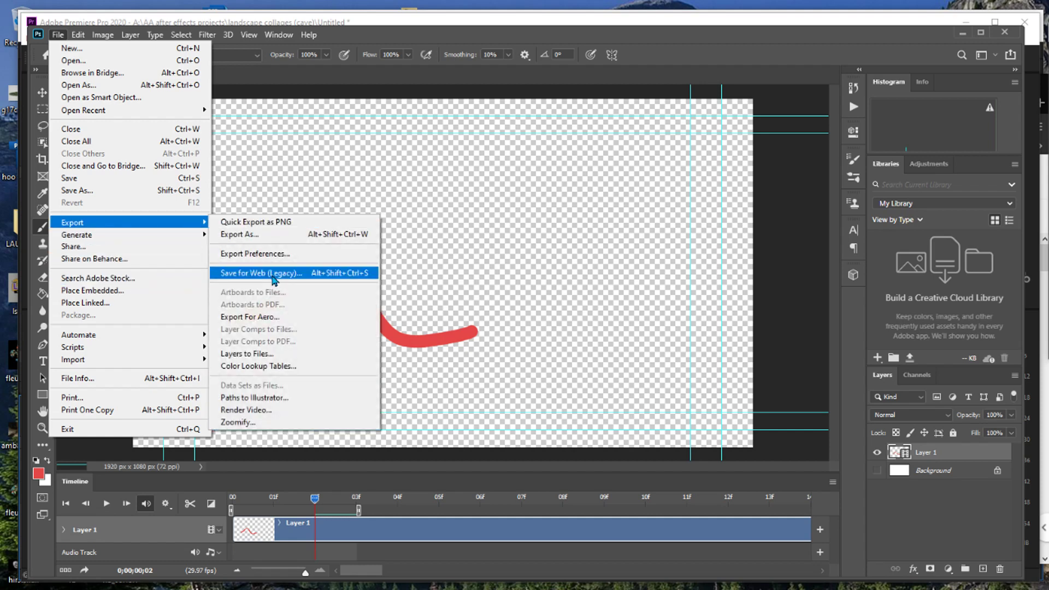
click(277, 413)
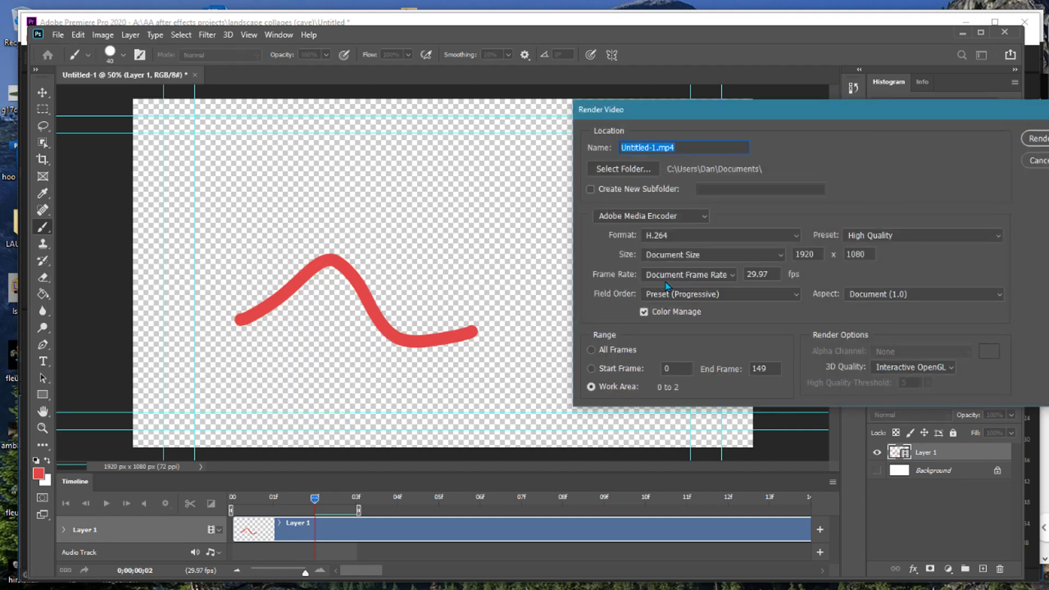
drag(706, 110, 522, 109)
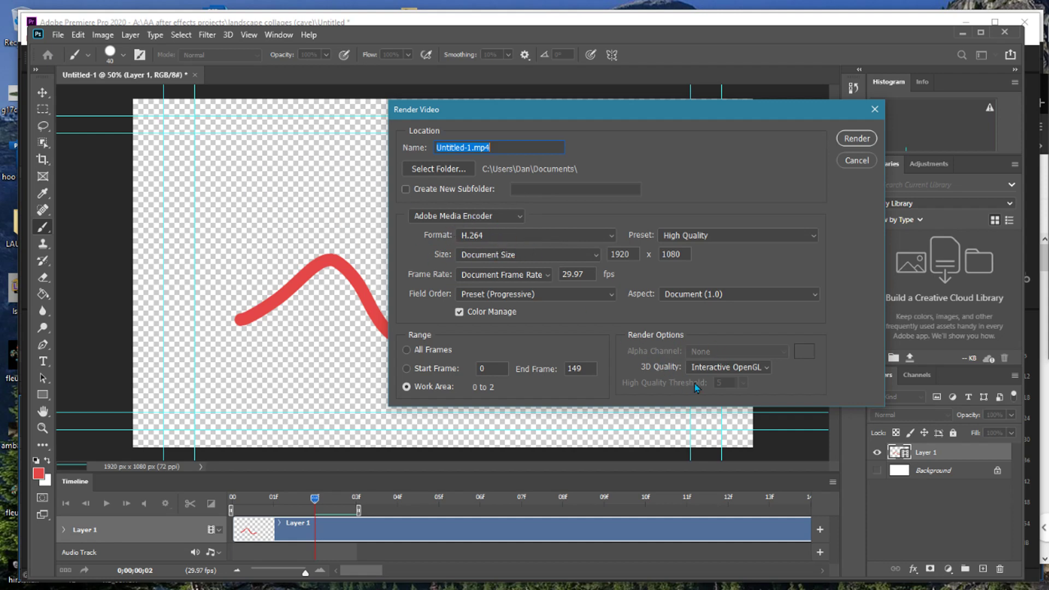
Set the render format to QuickTime and the alpha channel to Straight - Unmatted.
click(564, 239)
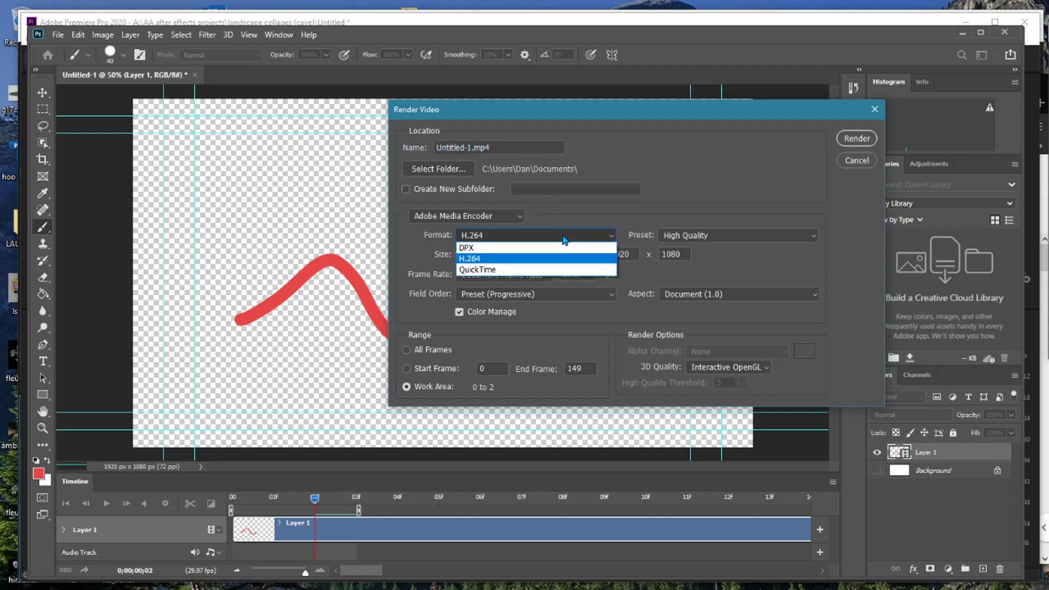
click(536, 271)
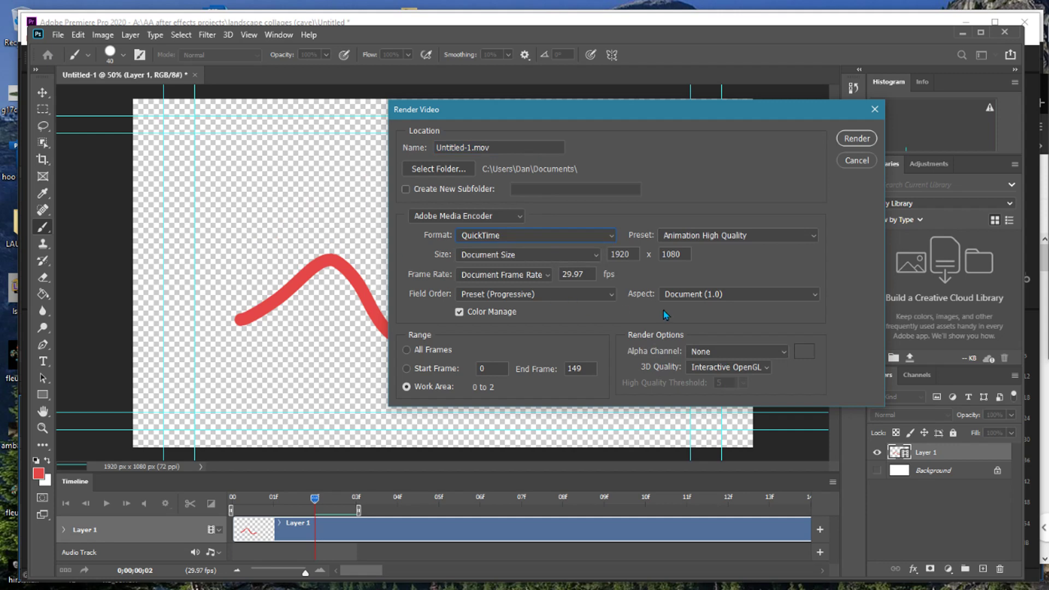
click(479, 238)
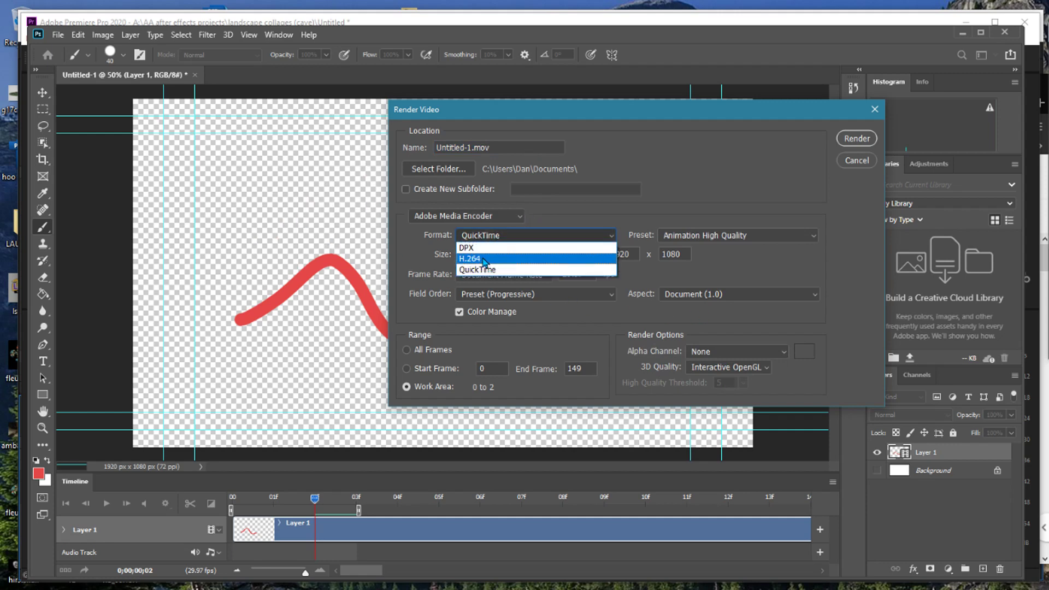
click(488, 269)
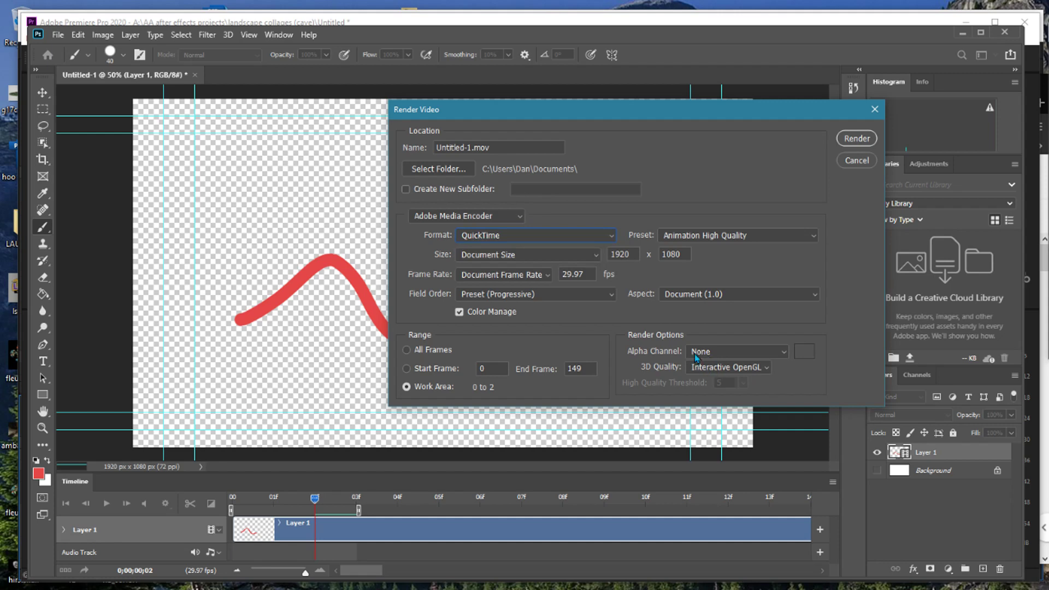
click(694, 353)
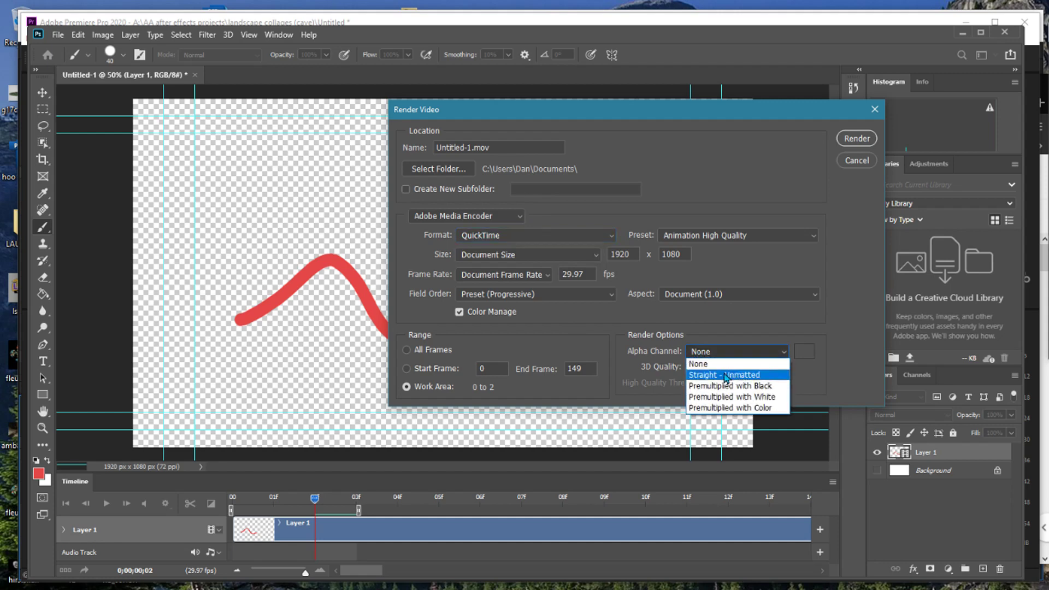
click(726, 376)
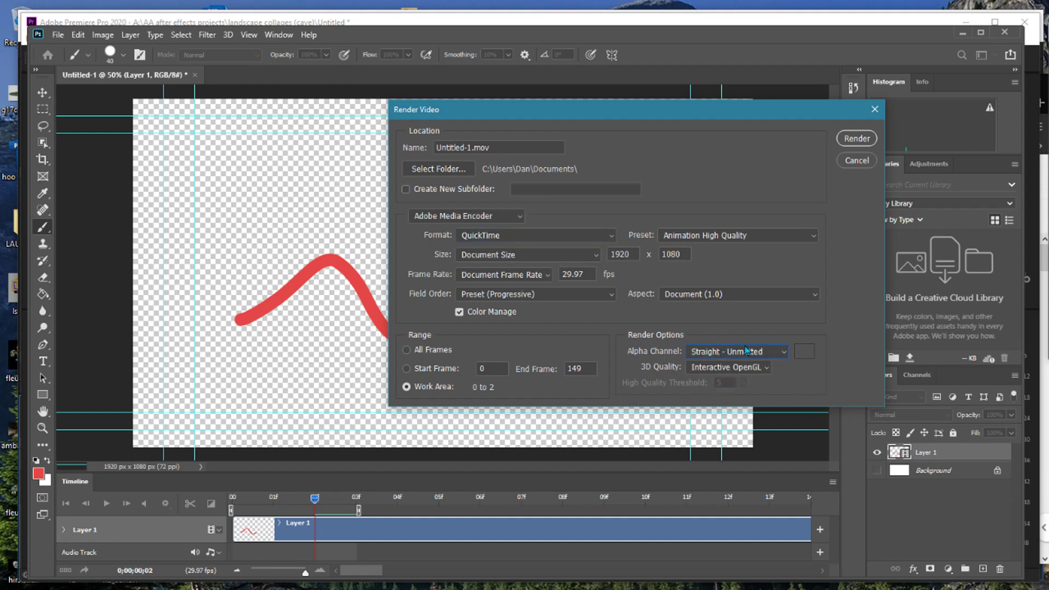
click(713, 353)
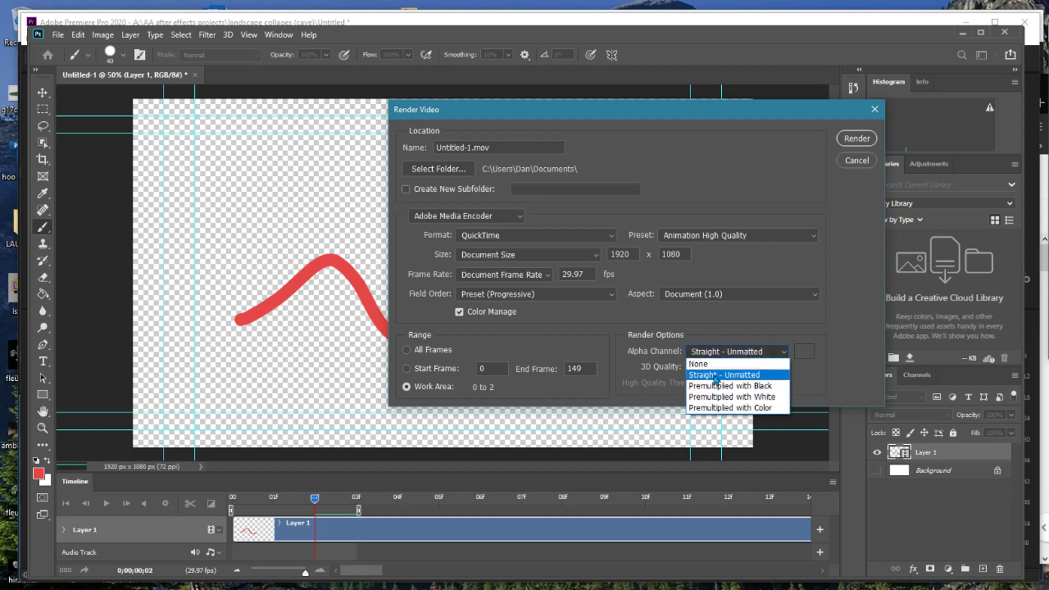
click(710, 330)
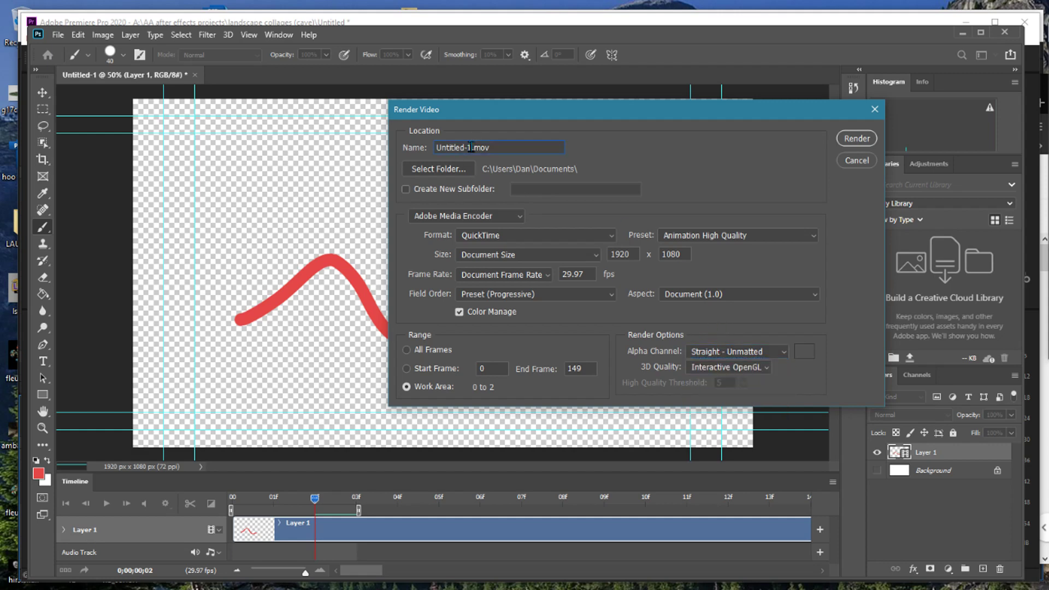
Name the output video mbnmbnm and render it.
drag(471, 147, 398, 148)
text(mbnmbnm)
click(849, 143)
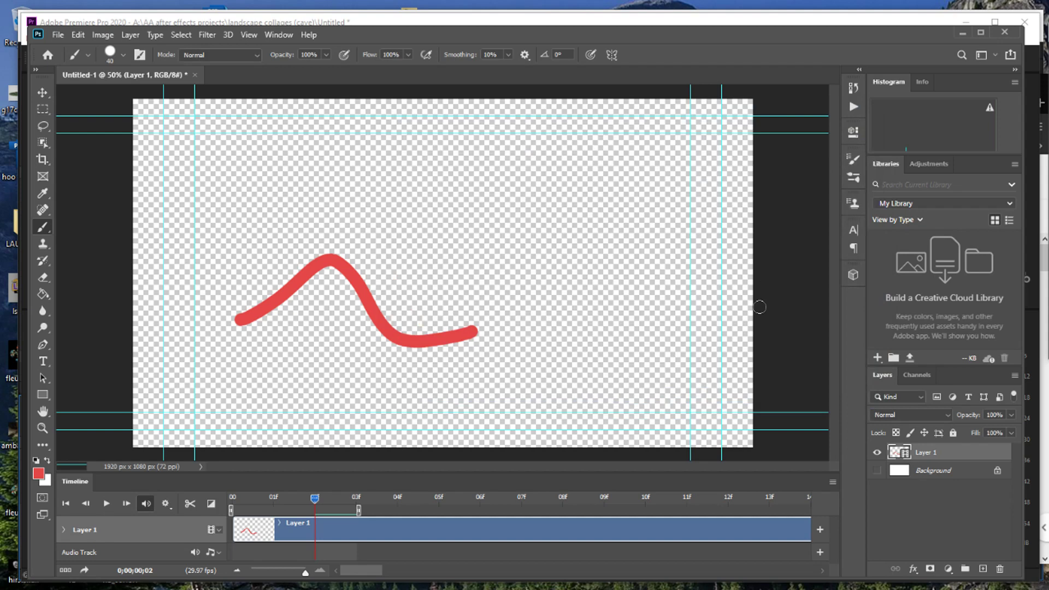
Show the Background layer again and open the legacy Save for Web export for the animation.
click(304, 497)
click(876, 470)
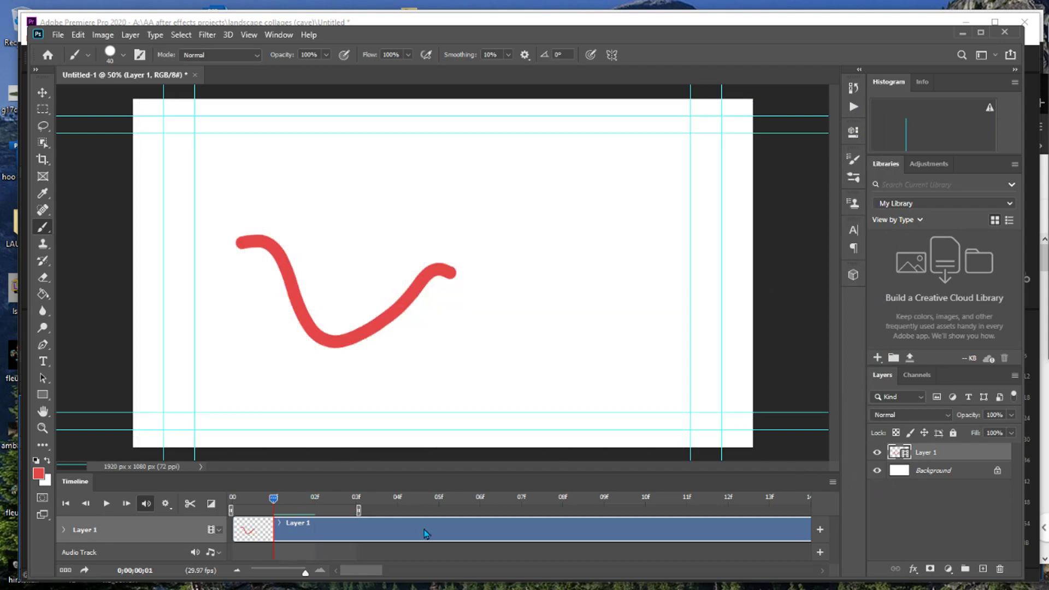
mouse_move(279, 496)
mouse_down()
mouse_move(232, 498)
mouse_move(324, 507)
mouse_move(275, 509)
mouse_up()
click(58, 34)
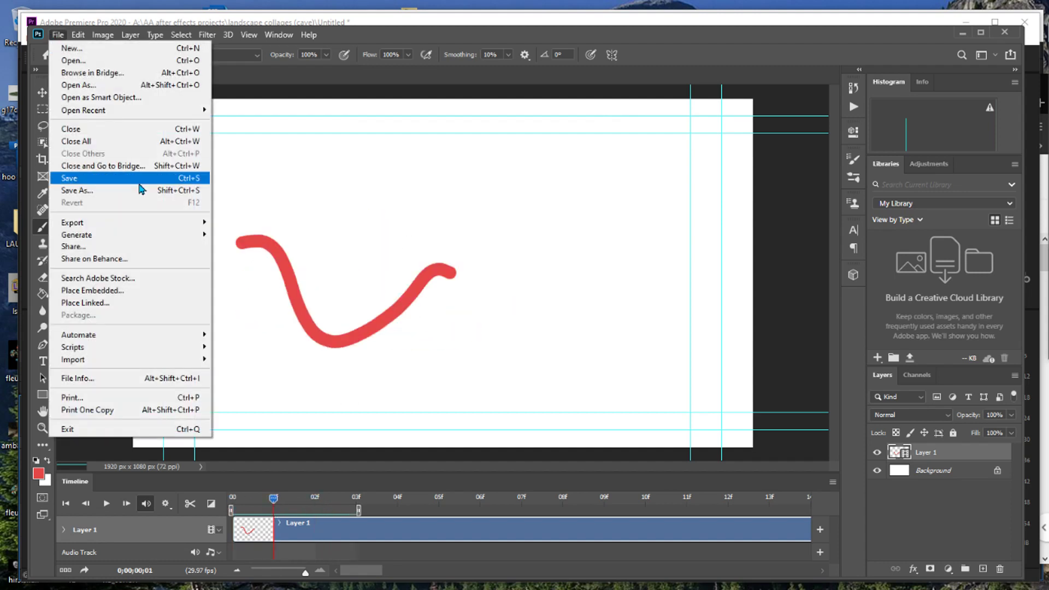
mouse_move(103, 223)
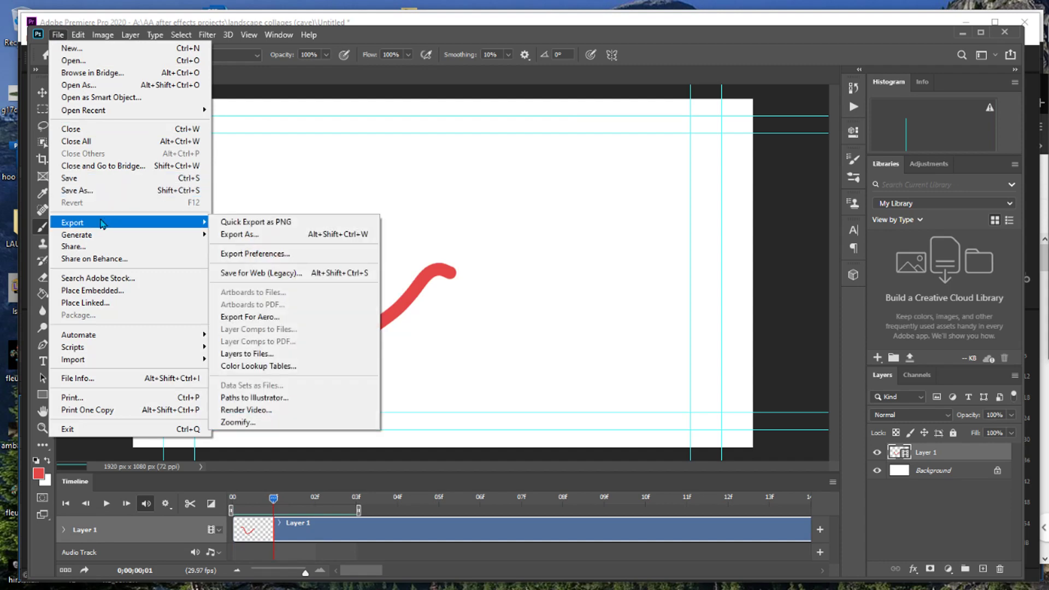
click(270, 274)
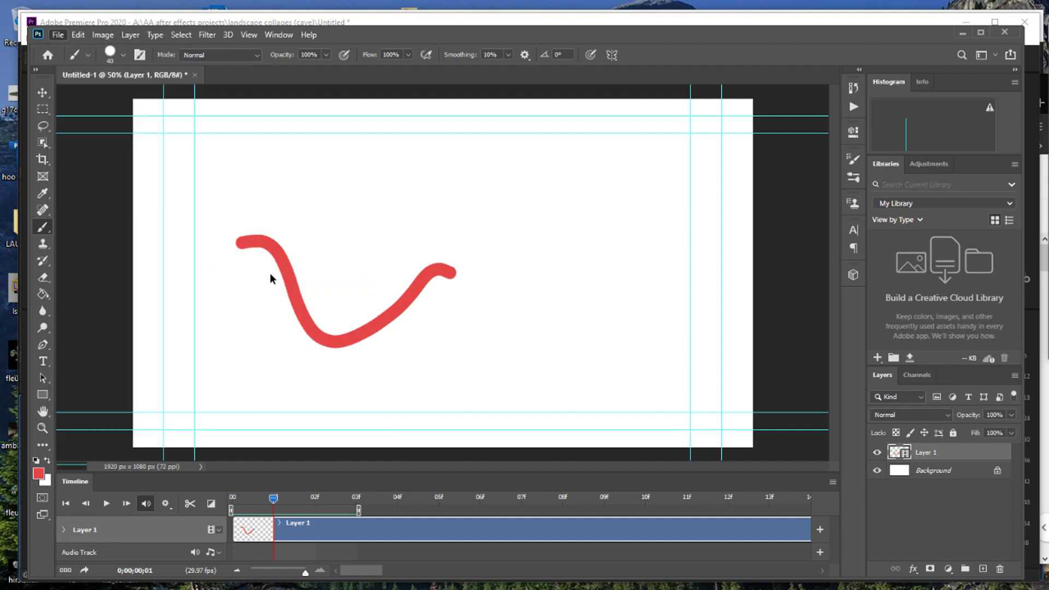
Set the Save for Web export format to GIF.
drag(453, 67, 373, 60)
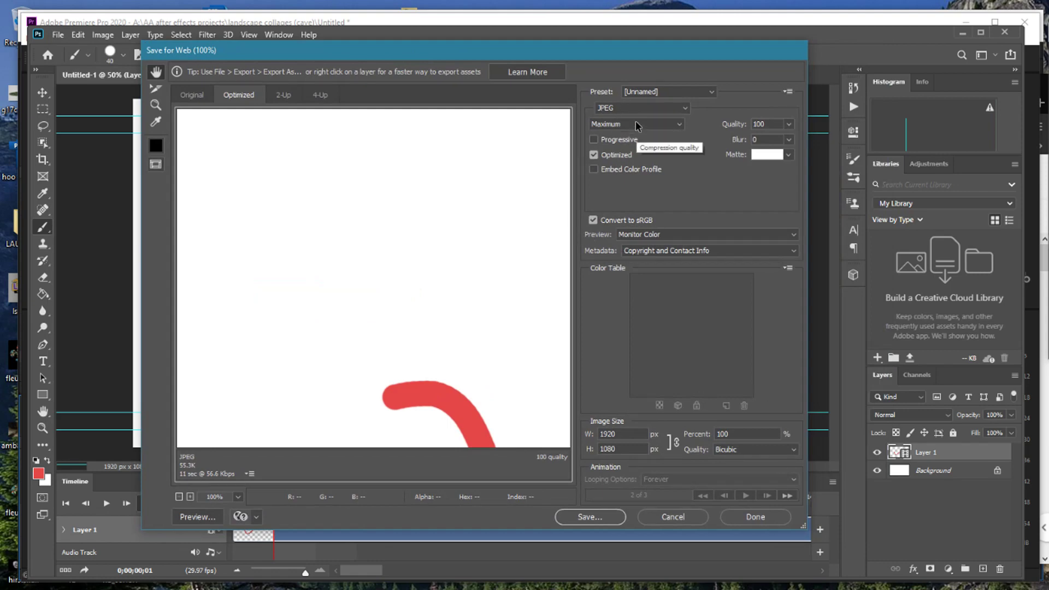
click(654, 108)
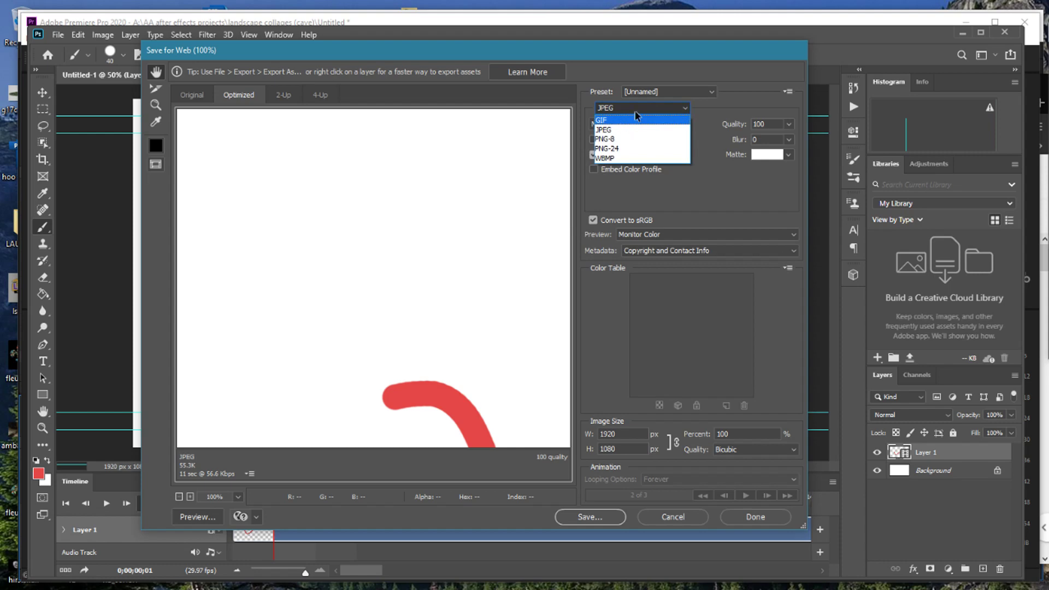
click(699, 118)
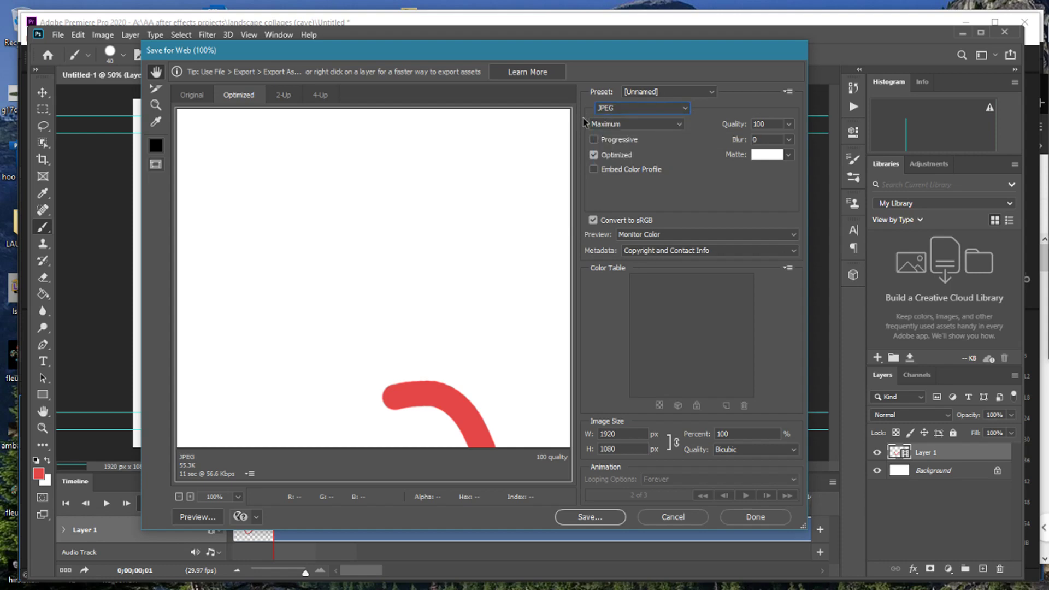
click(620, 109)
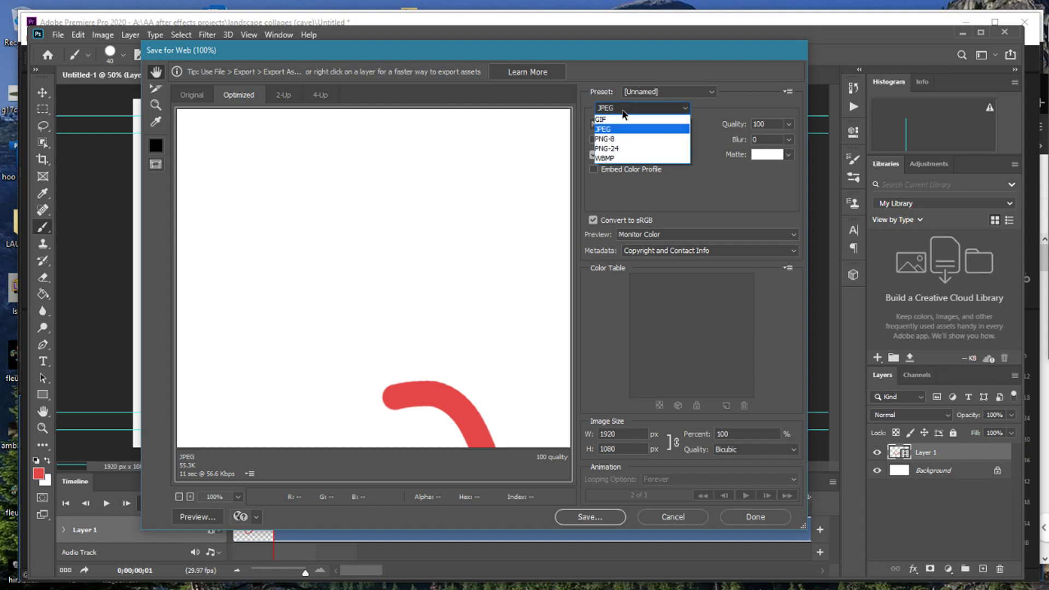
click(624, 120)
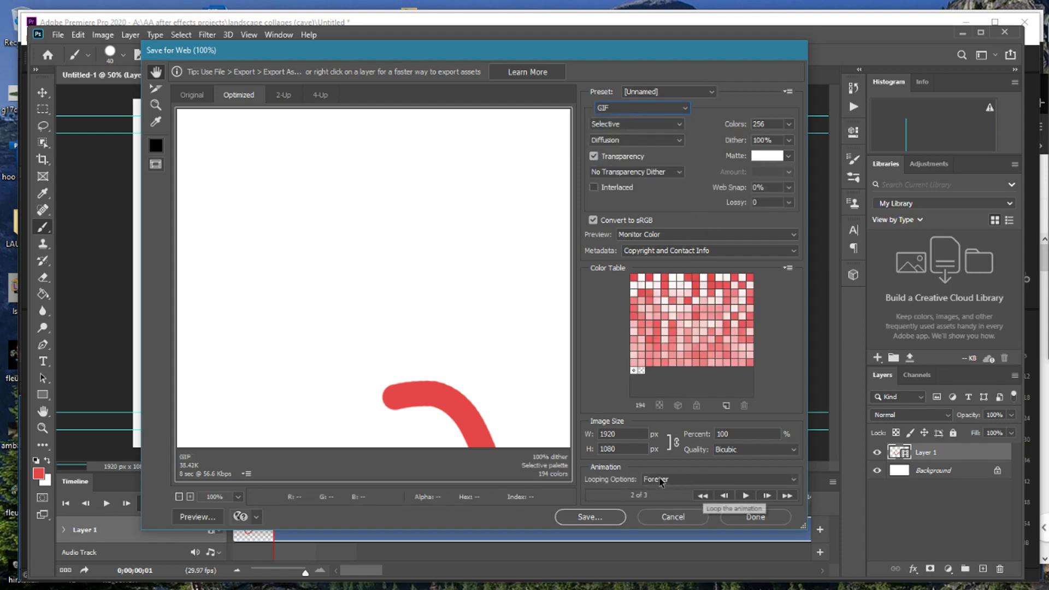
Scale the GIF's image size to 25 percent and preview the looping animation.
click(734, 435)
text(10)
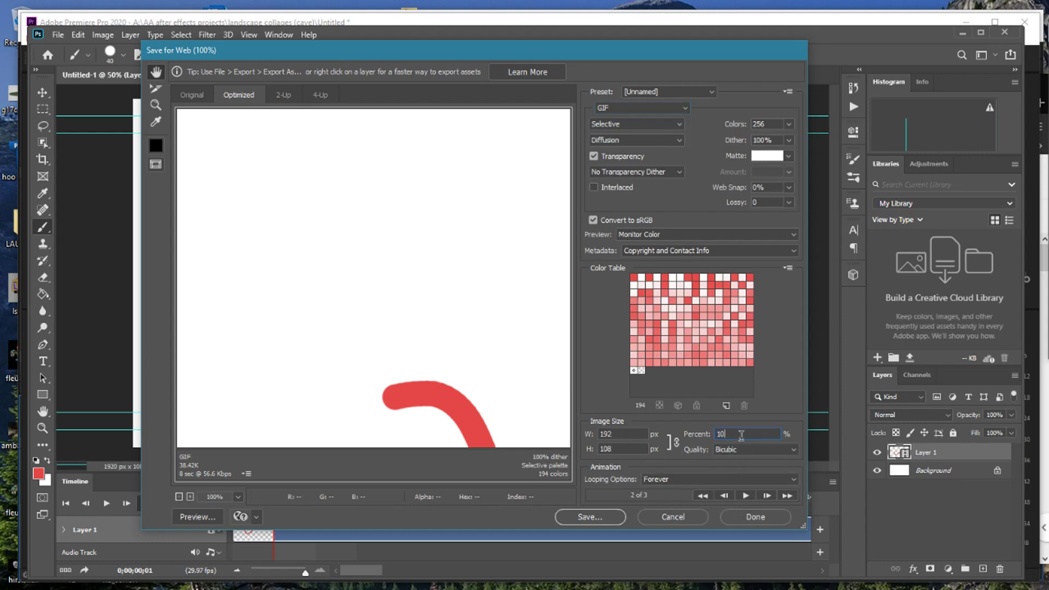
text(25)
click(718, 449)
click(705, 457)
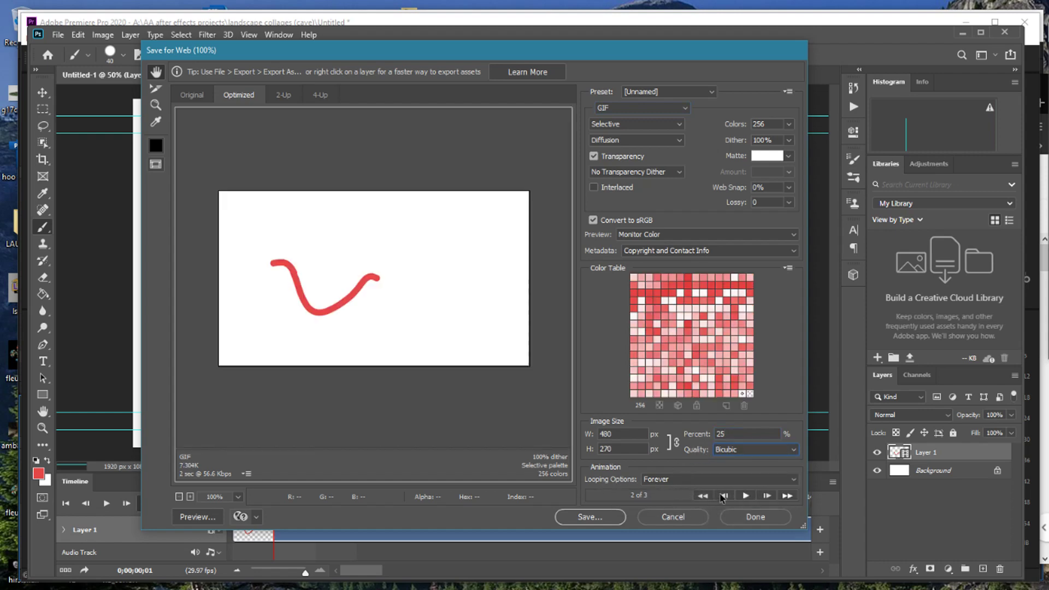
click(745, 496)
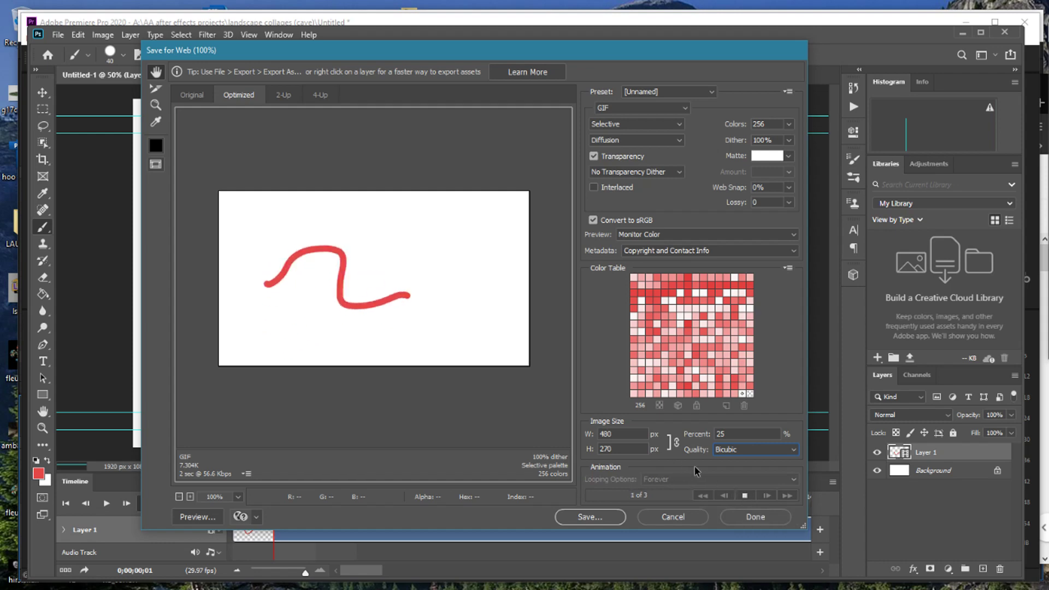
click(744, 495)
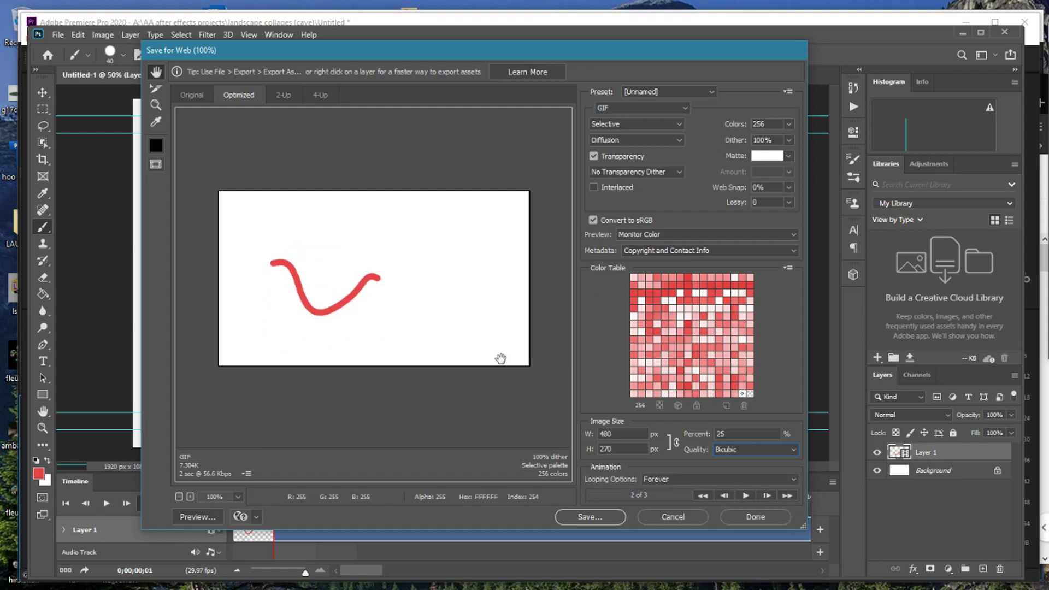
Open the GIF's save location dialog, cancel the export, and quit Photoshop without saving the document.
click(592, 517)
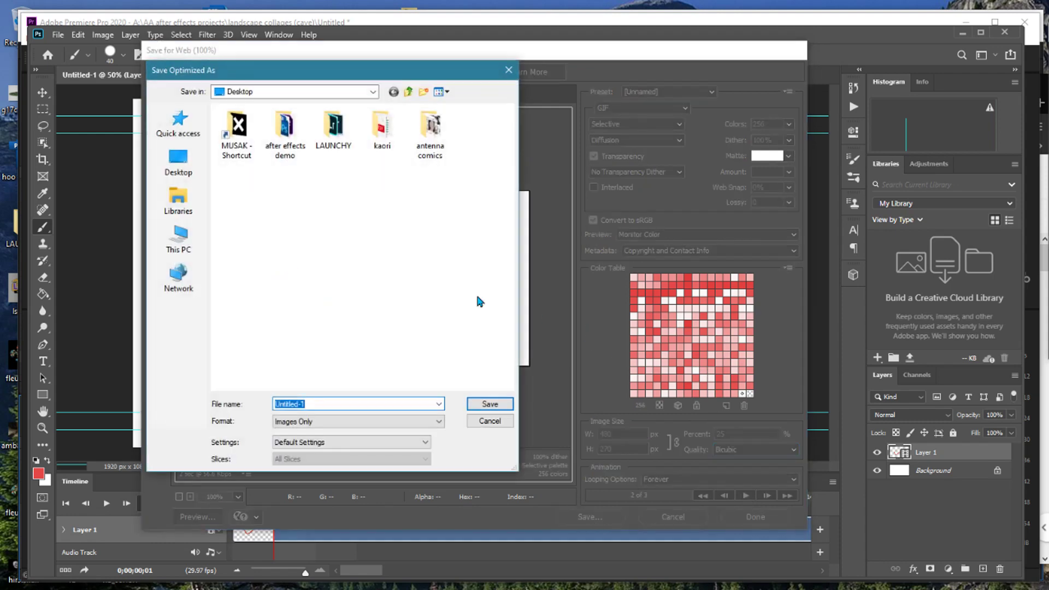
click(489, 420)
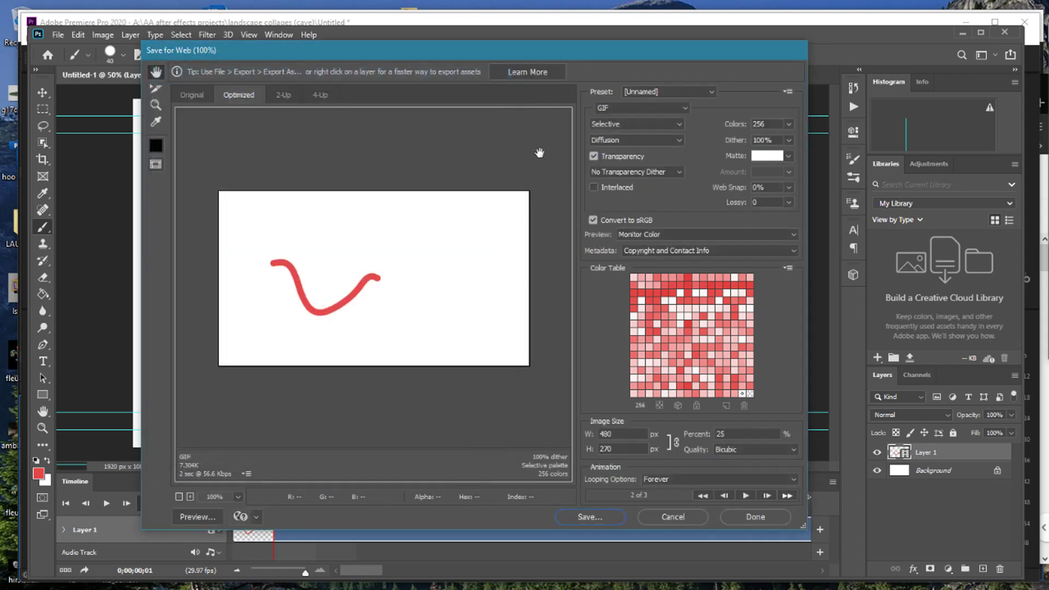
click(677, 518)
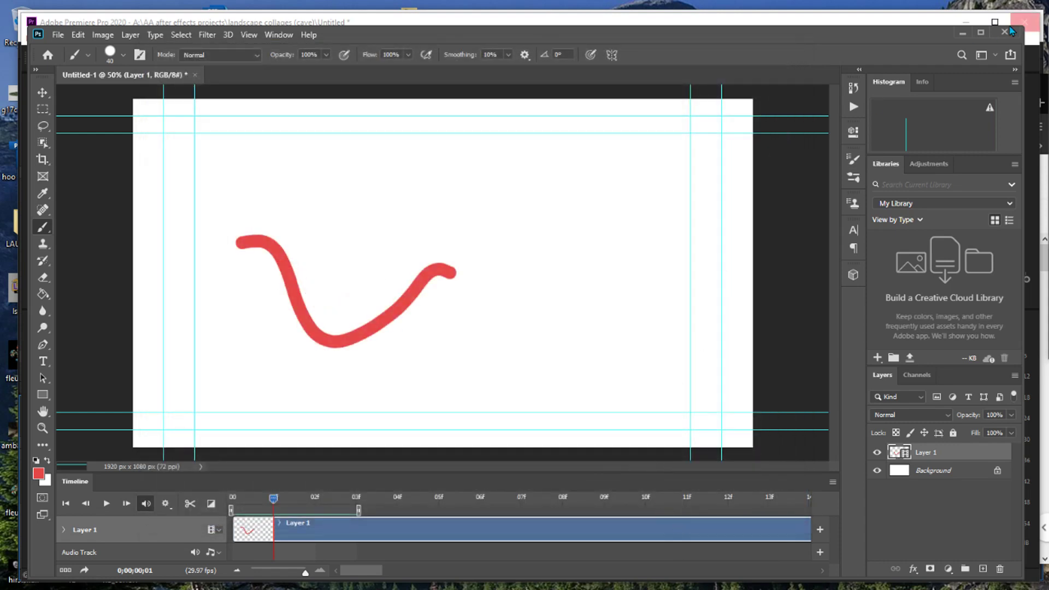
click(1004, 33)
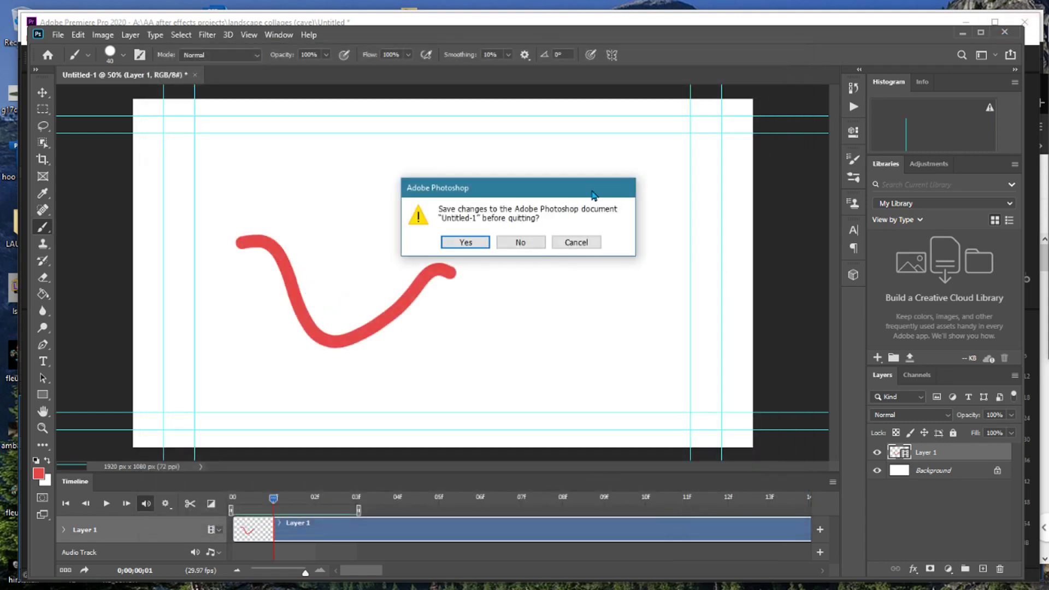
click(519, 240)
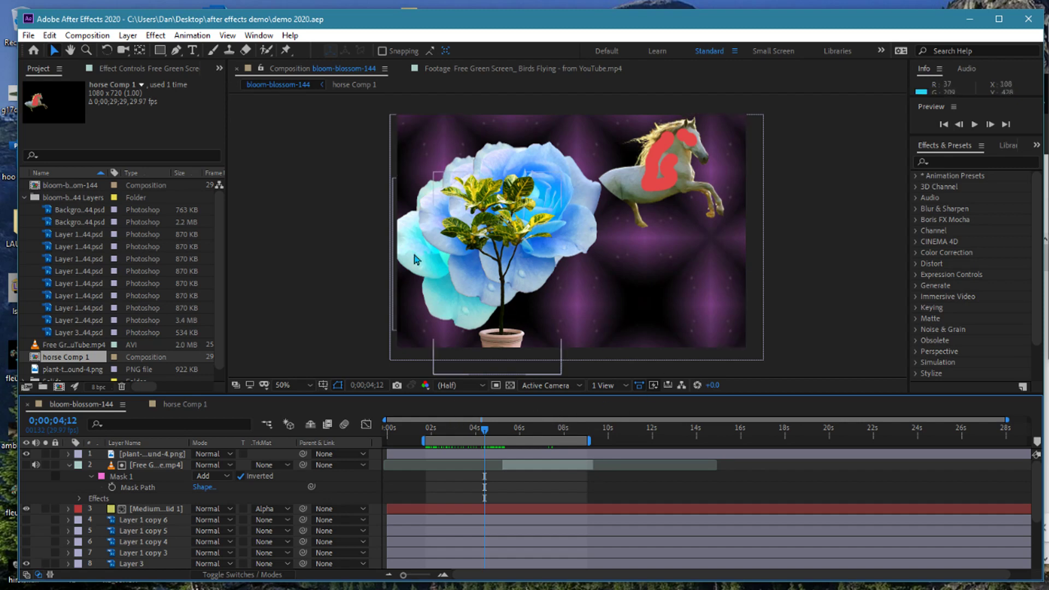
Set the bloom-blossom-144 work area to start at 0 seconds and end just past 9 seconds, scrubbing through the composition.
drag(475, 434, 381, 448)
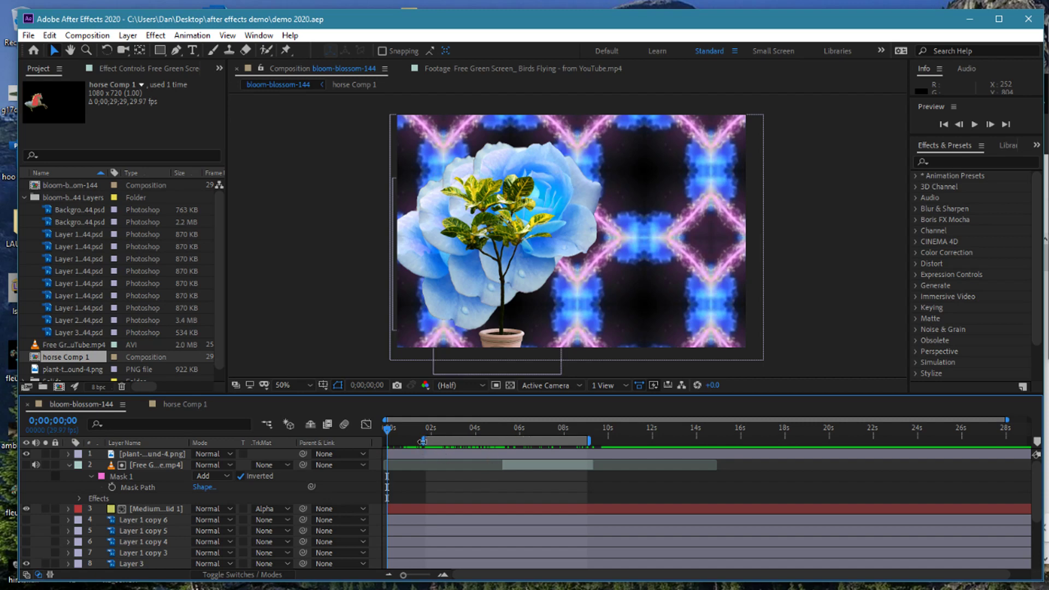
drag(422, 442, 385, 444)
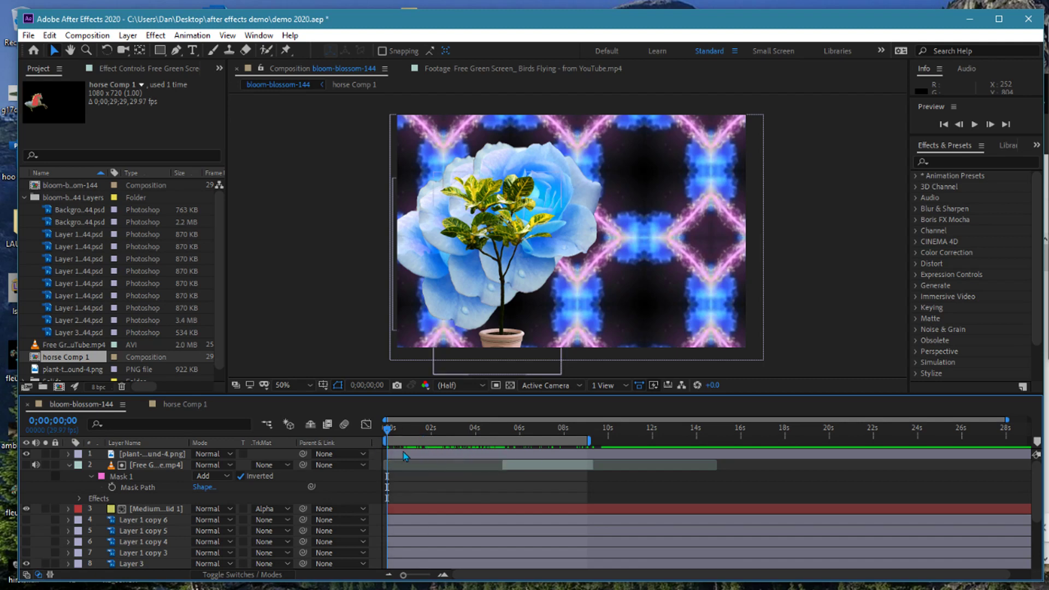
key(space)
drag(443, 433, 595, 438)
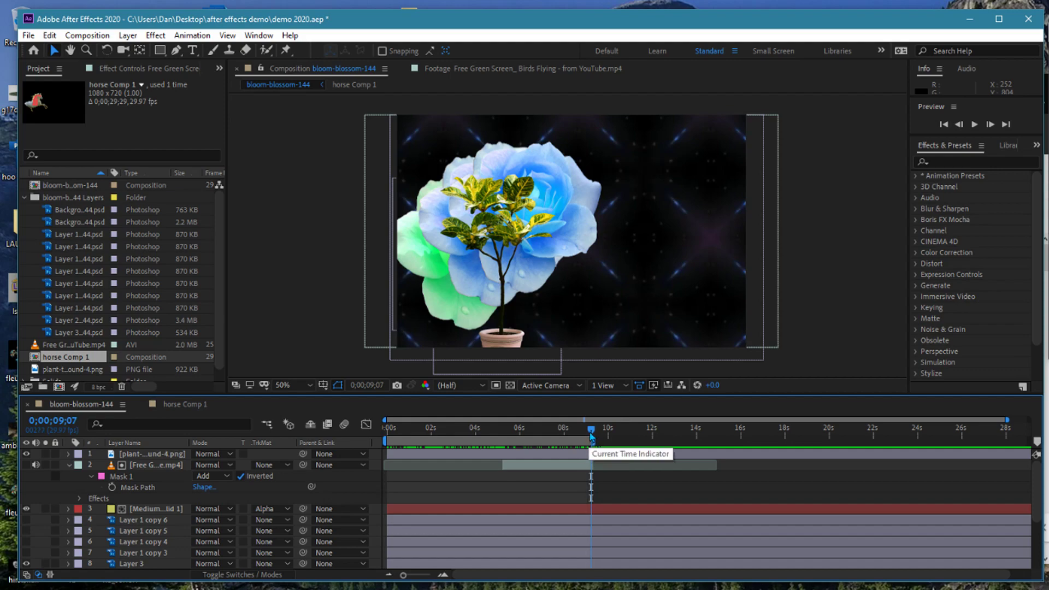
drag(591, 437, 557, 442)
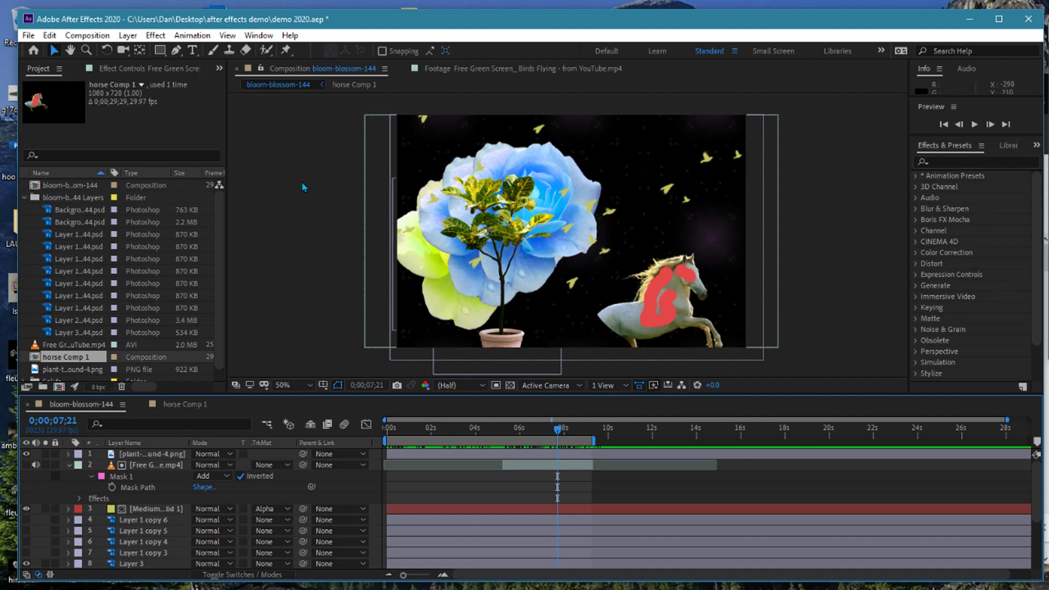
Export the bloom-blossom-144 composition to the Adobe Media Encoder queue and bring the encoder window fully into view.
click(28, 35)
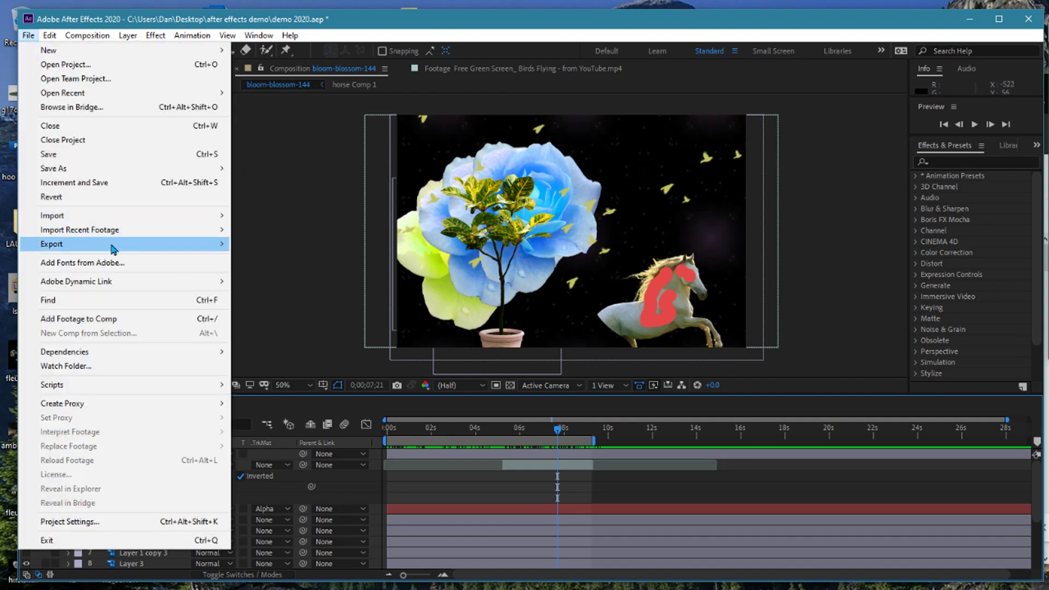
mouse_move(222, 246)
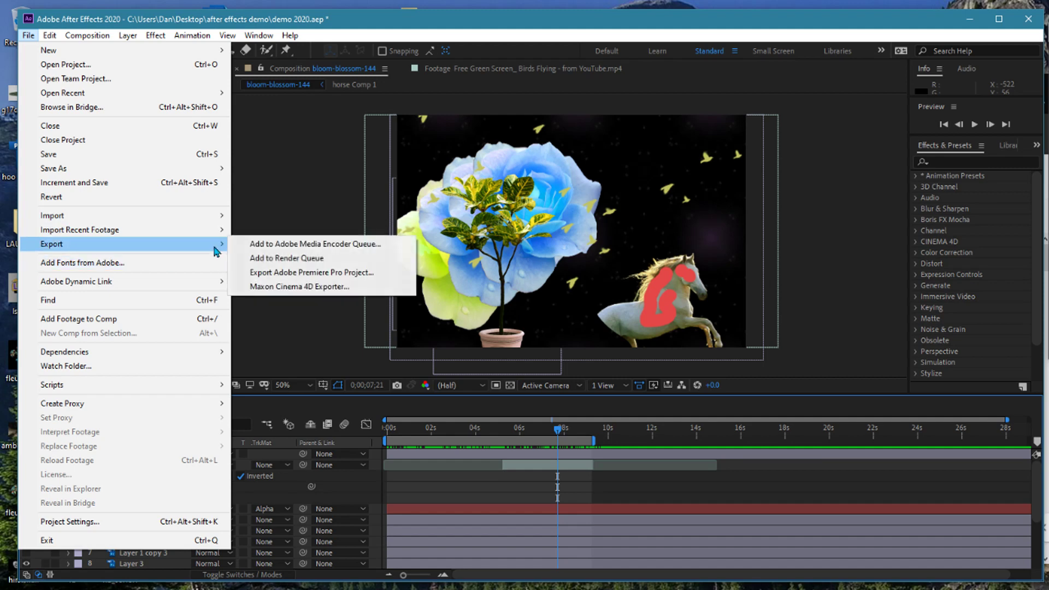
click(279, 246)
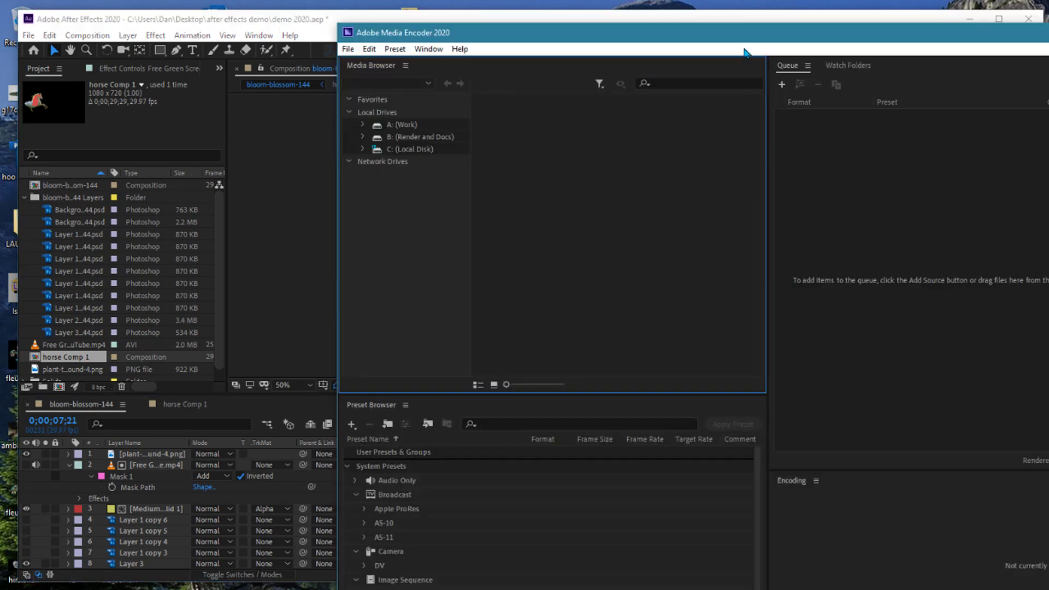
drag(746, 34, 443, 24)
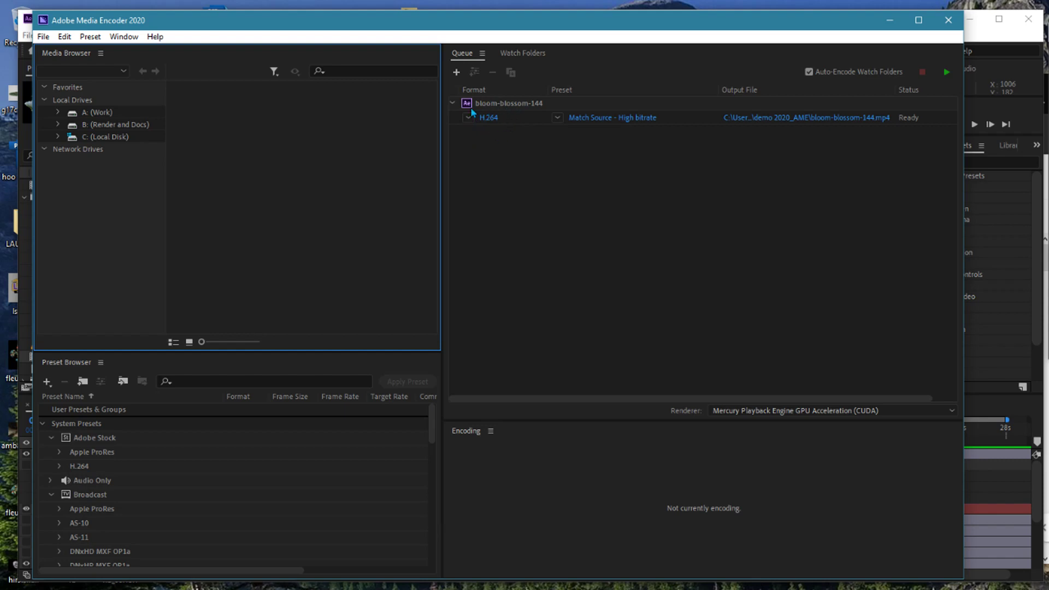
Set the queued H.264 job's output file to jhgfjghjghj.mp4 on the Desktop.
click(470, 124)
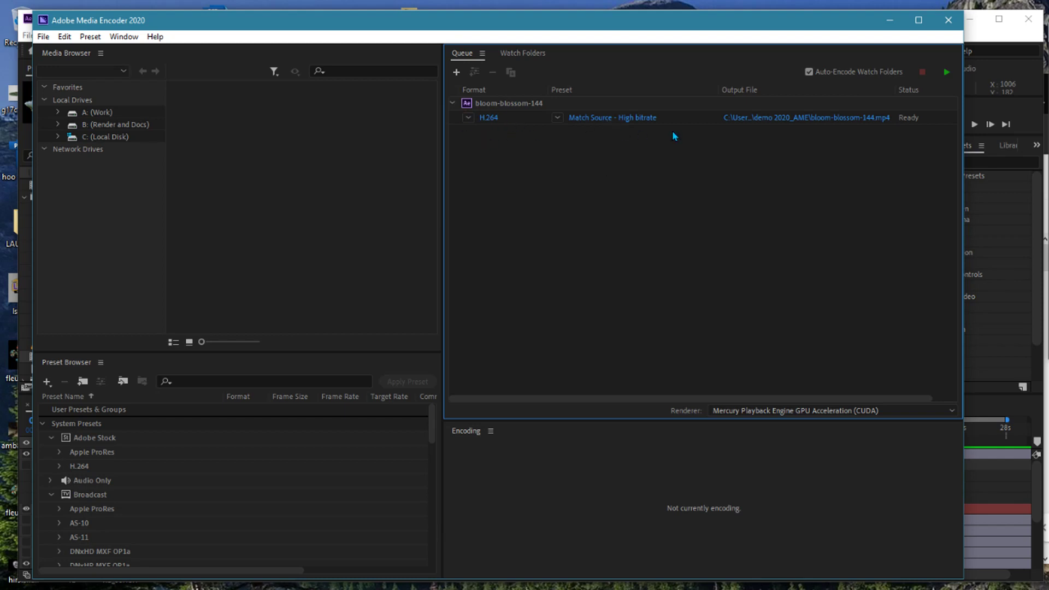
click(768, 121)
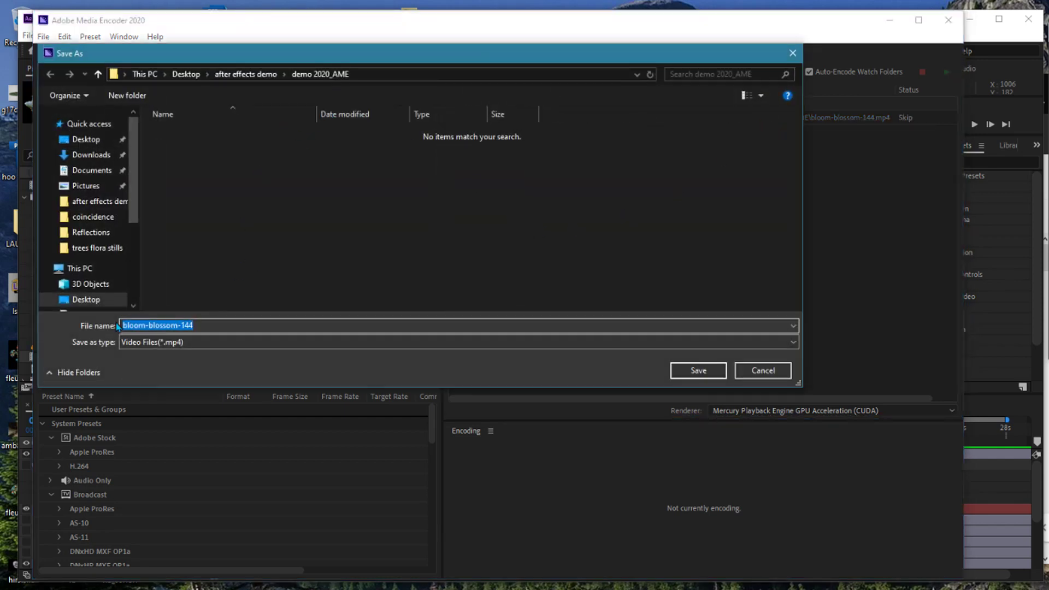
click(86, 139)
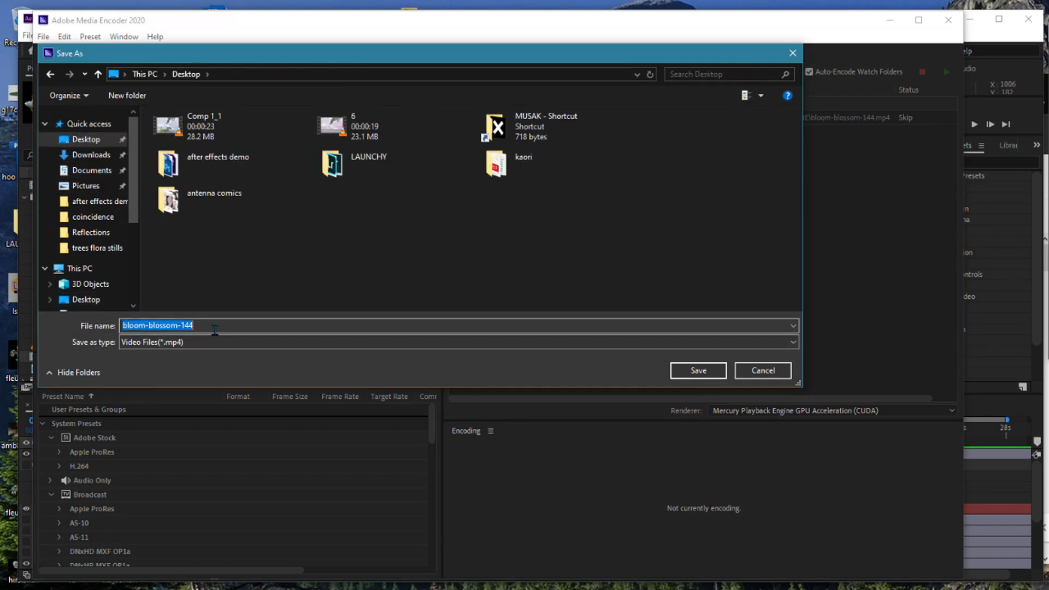
text(jhgfjhghjghj)
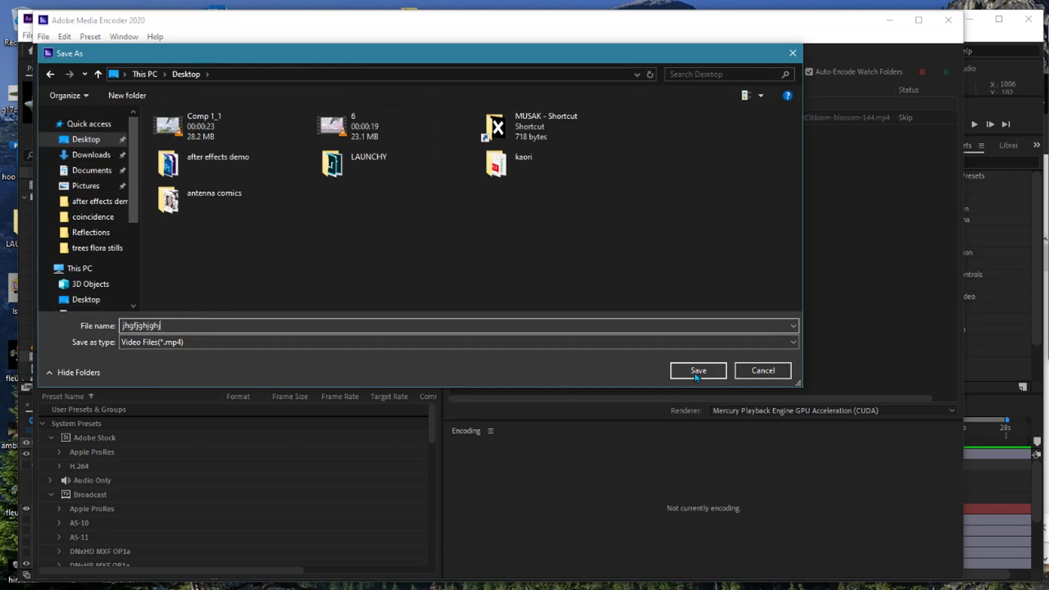
click(695, 371)
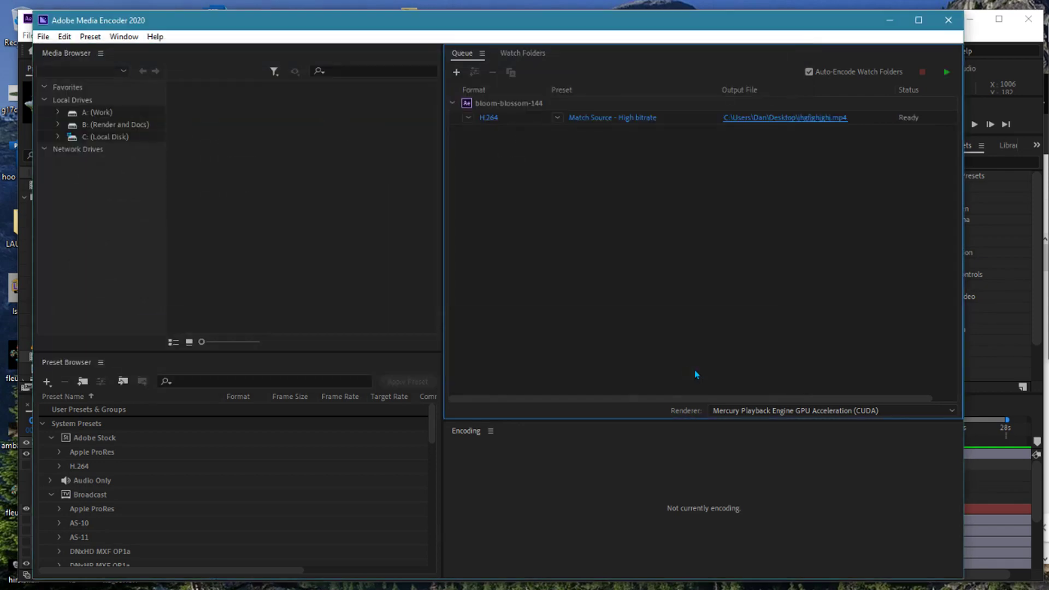
Encode the queued composition, watch the resulting video in VLC media player, and close the player.
click(945, 72)
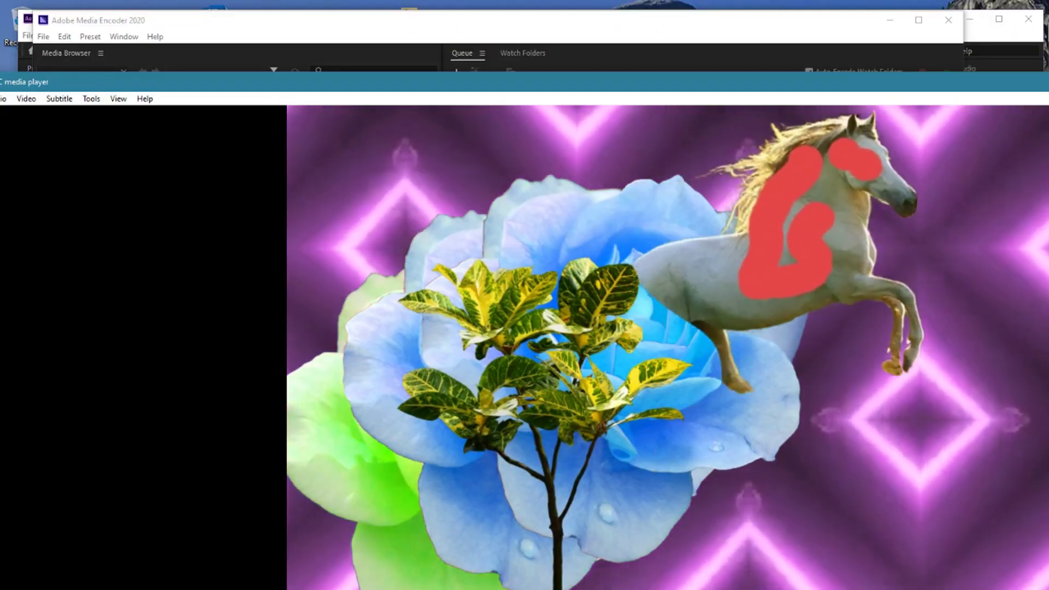
drag(1048, 367, 1007, 368)
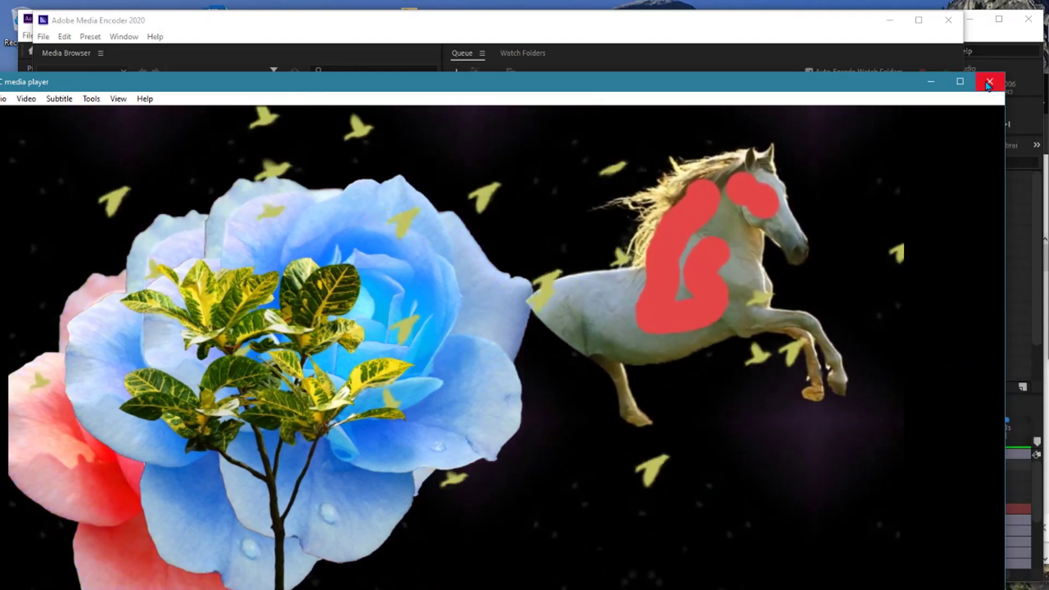
click(989, 81)
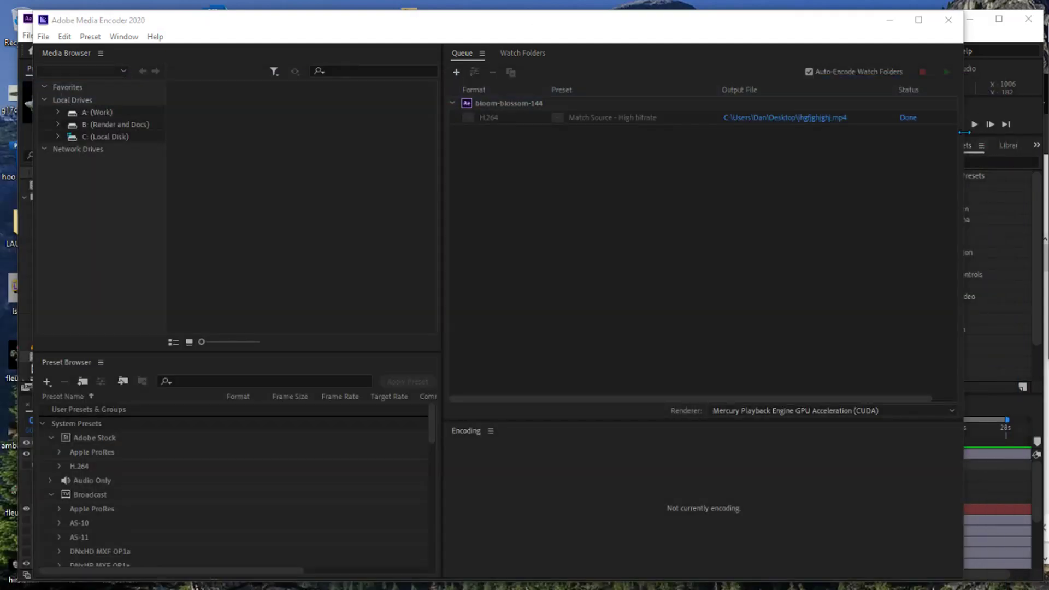
click(835, 31)
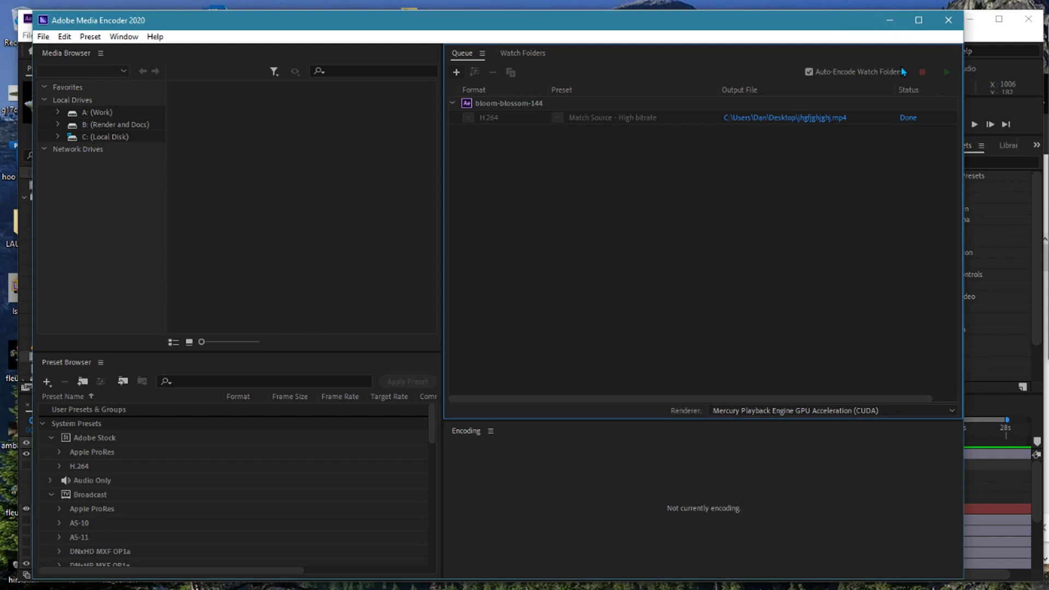
Return to After Effects and add the bloom-blossom-144 composition to its own Render Queue.
click(889, 20)
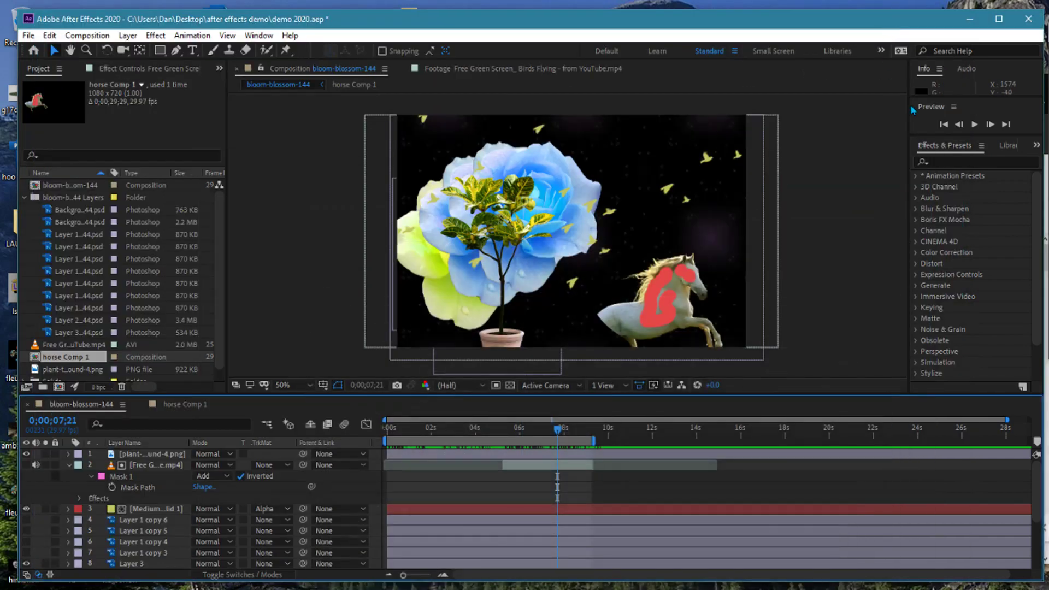
click(88, 36)
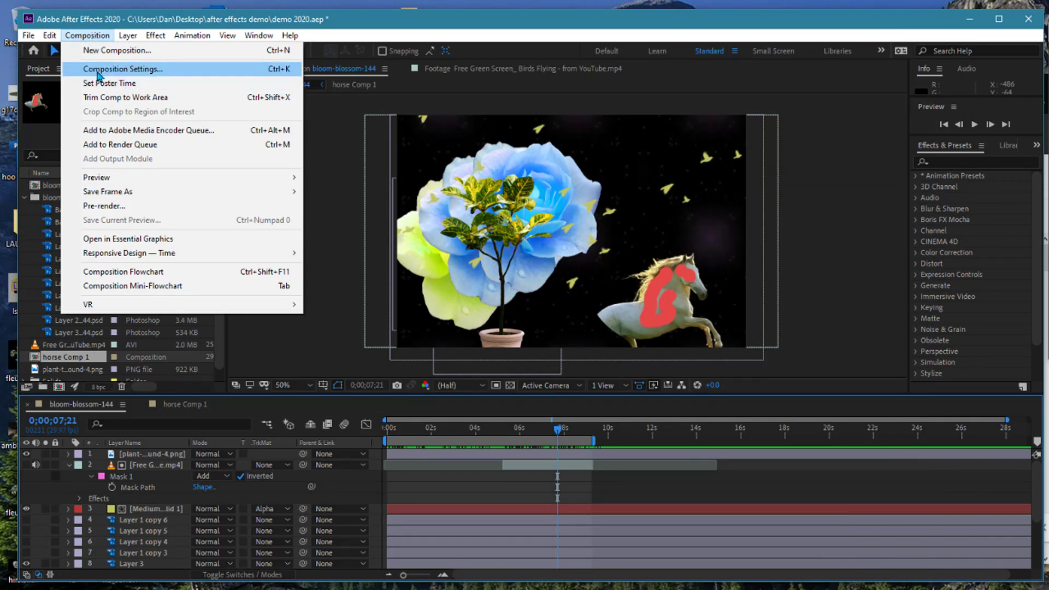
click(119, 148)
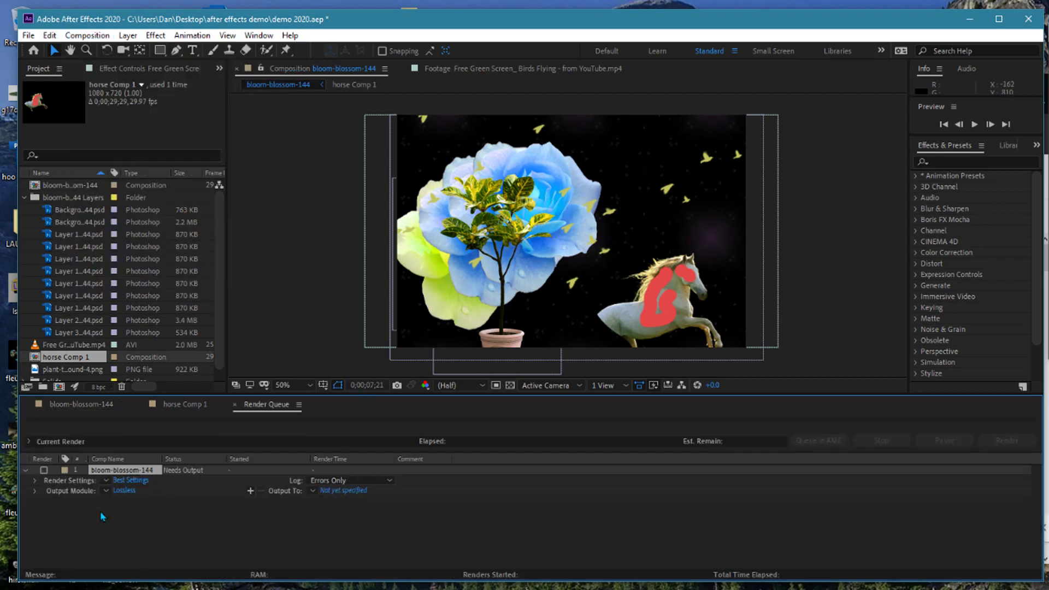
Set the output module format of the queued bloom-blossom-144 composition to QuickTime.
click(116, 489)
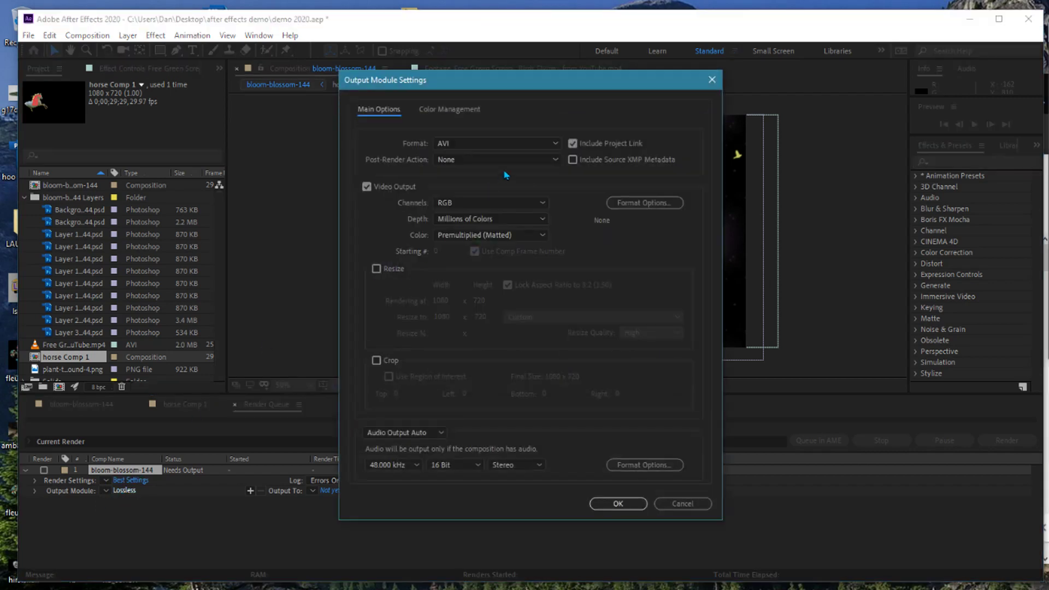
click(515, 143)
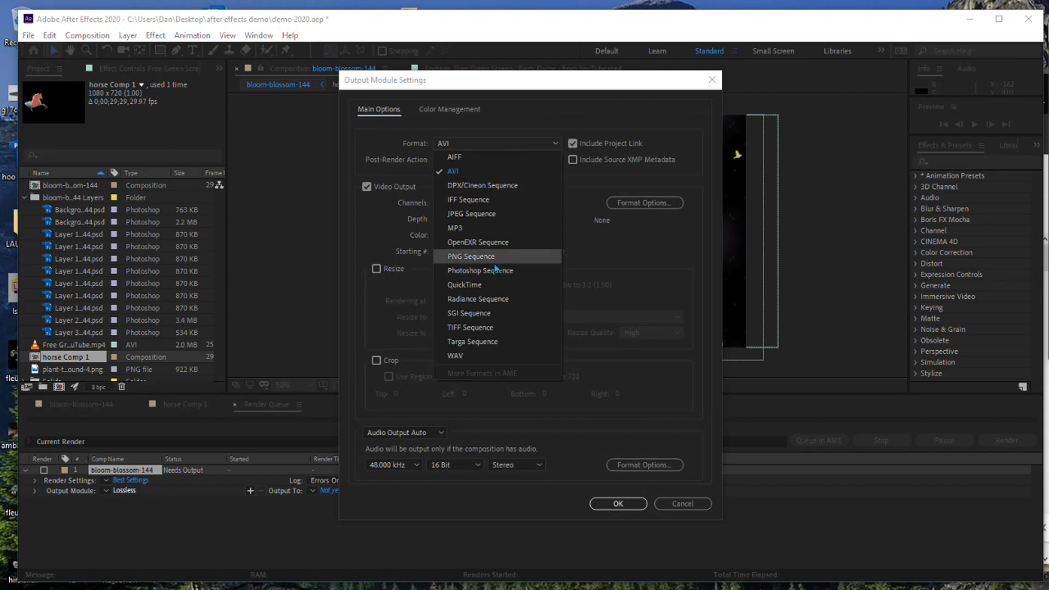
click(469, 284)
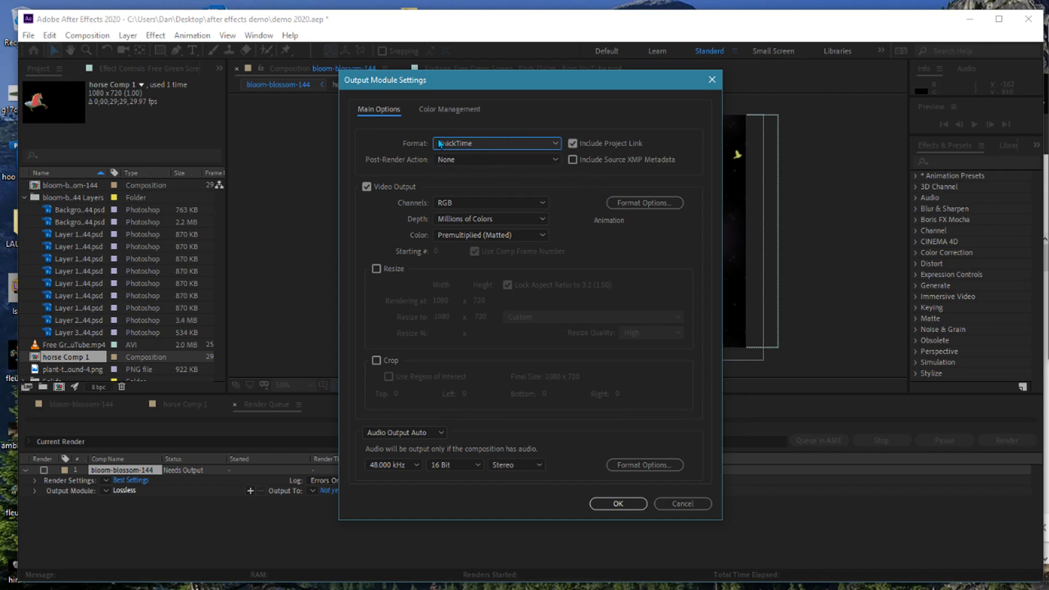
click(616, 503)
Set the render's output file to vxcvcxvcx.mov on the Desktop.
click(343, 489)
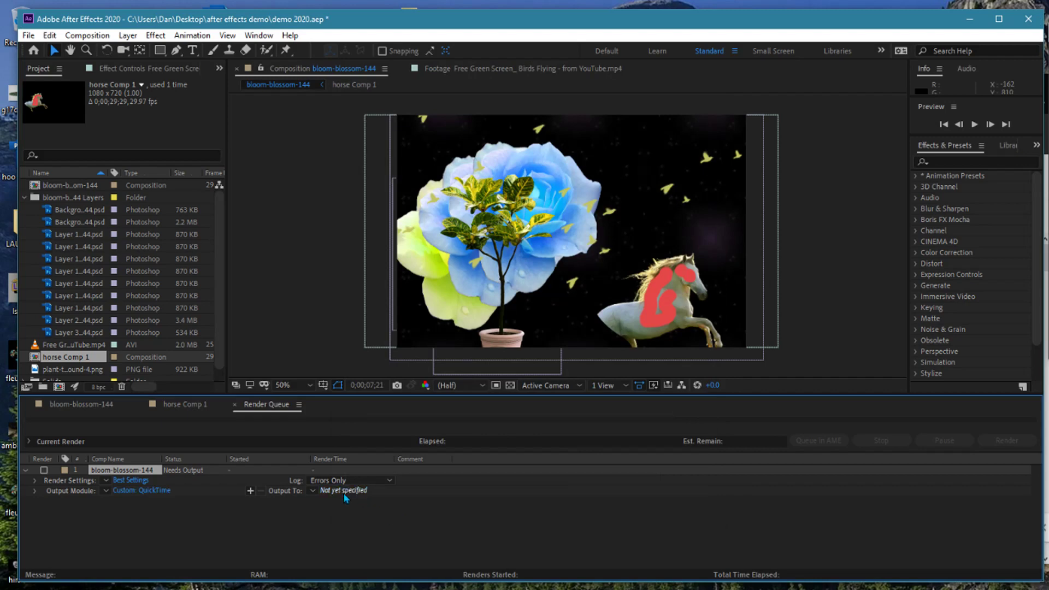
text(v)
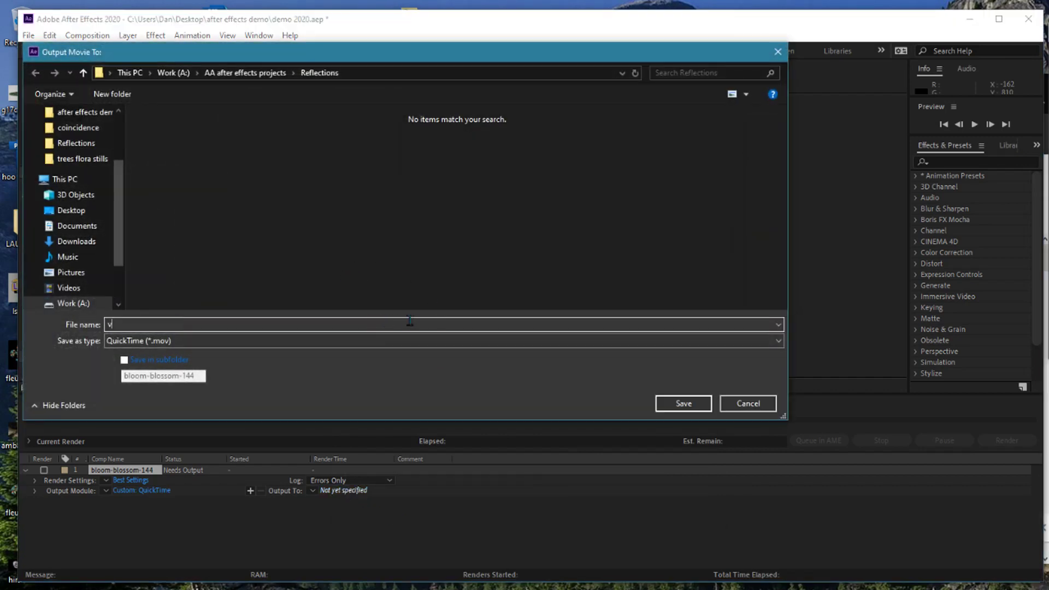
text(xcvcxvcx)
click(71, 210)
click(659, 408)
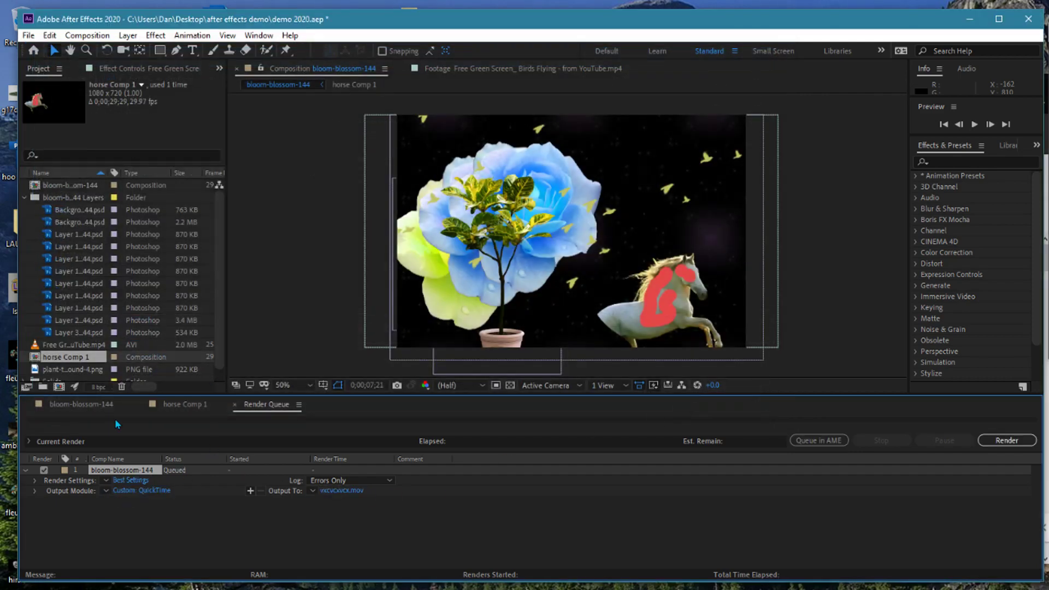
Examine the quality and resolution choices in the queued composition's render settings and cancel out of them.
click(118, 482)
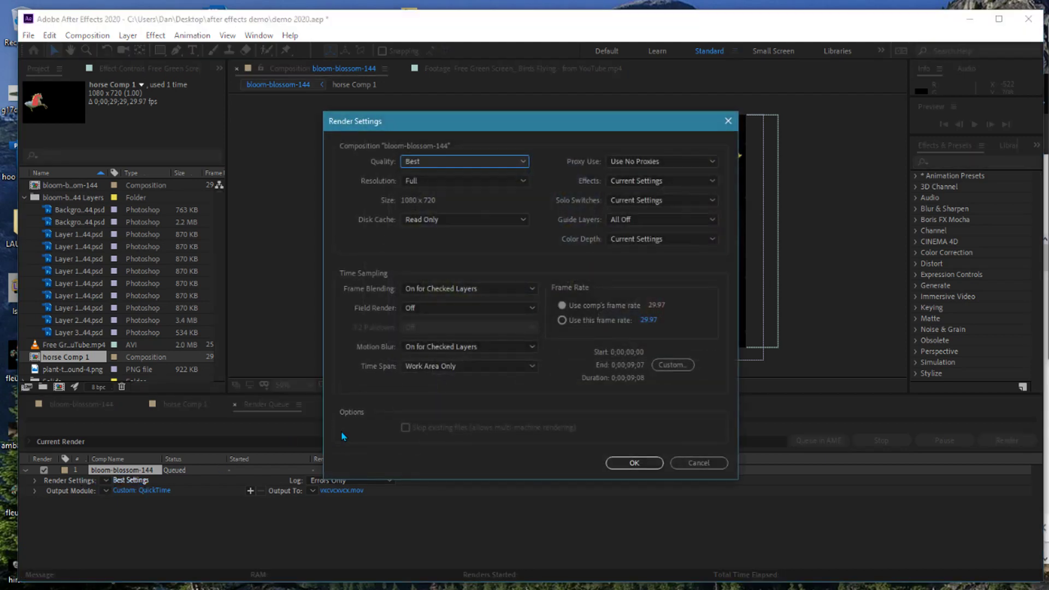
click(450, 165)
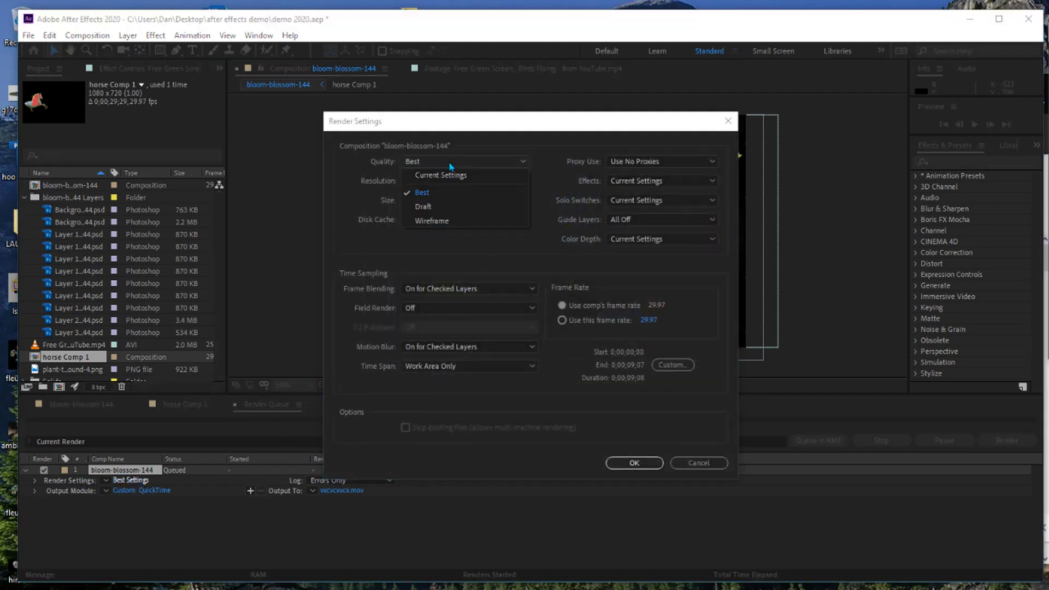
click(549, 176)
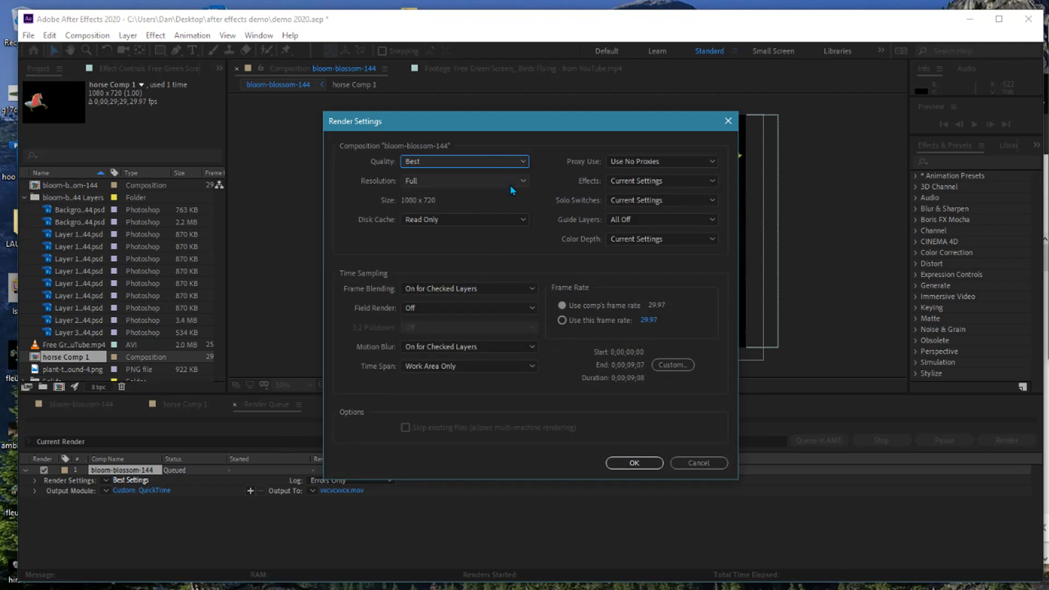
click(428, 164)
click(541, 182)
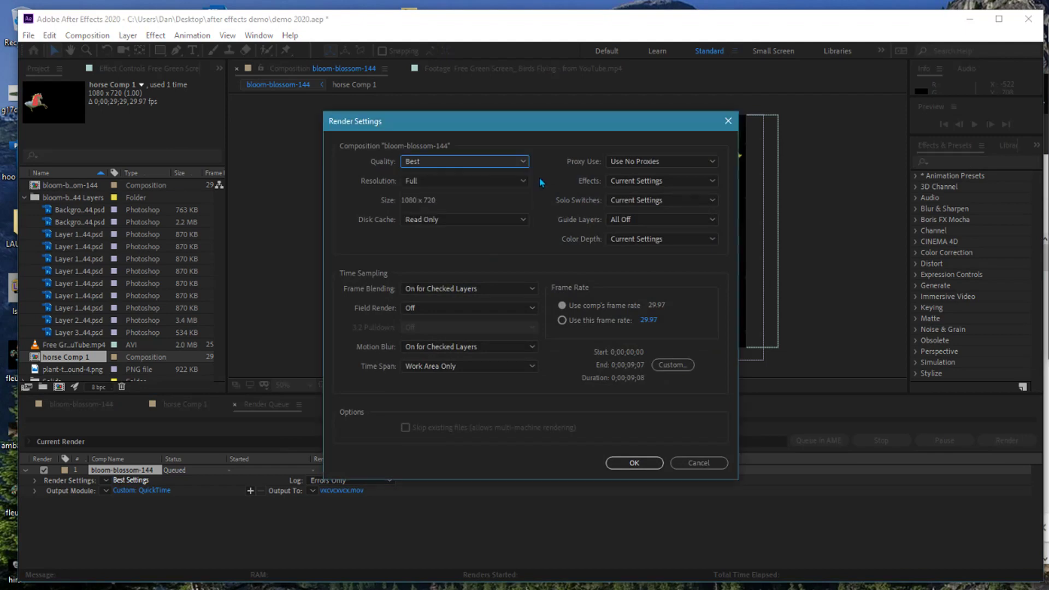
click(445, 181)
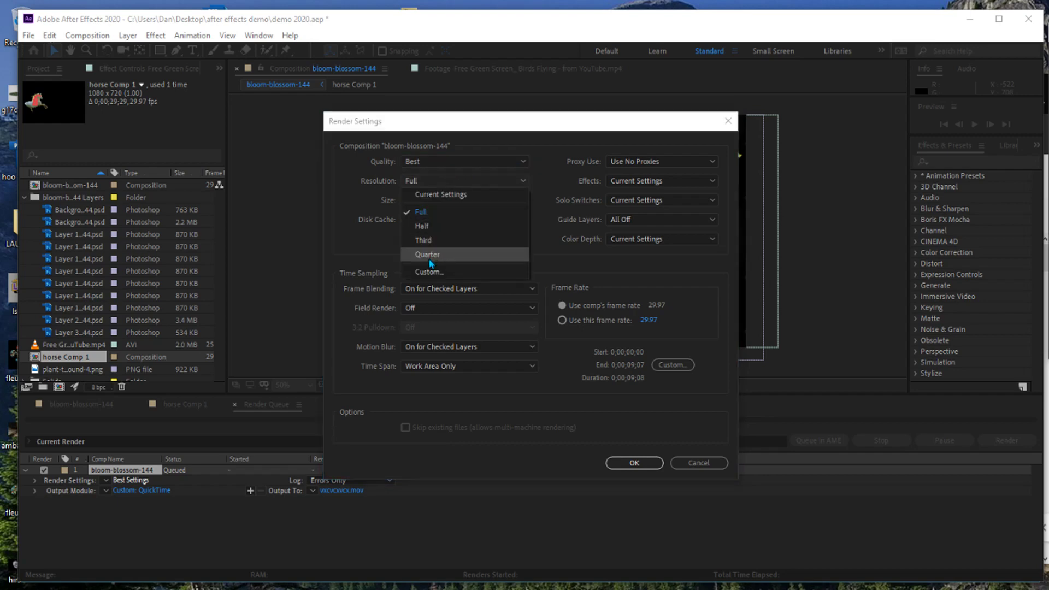
click(539, 180)
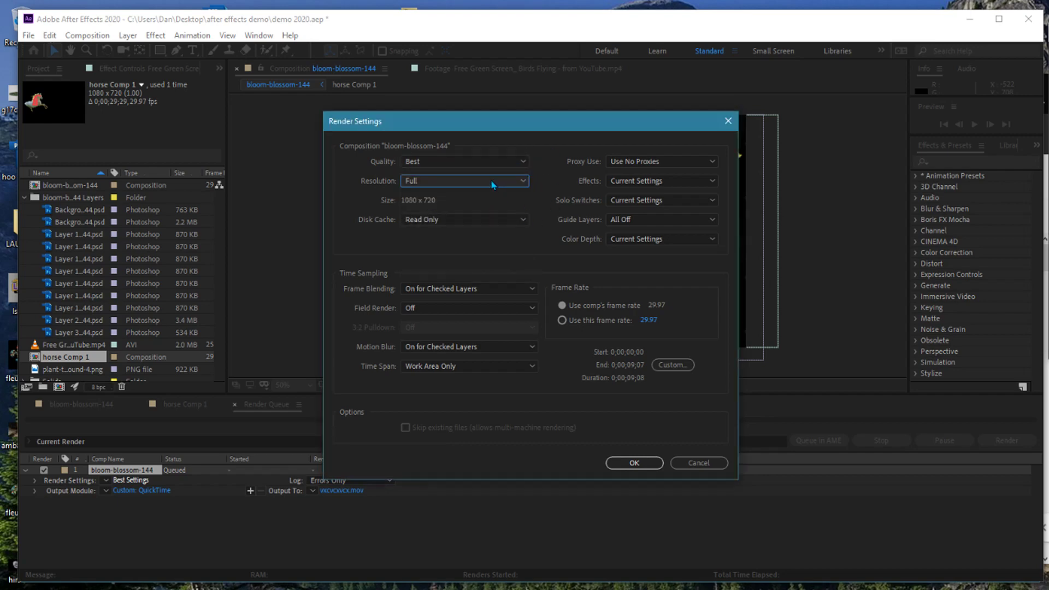
drag(505, 119, 500, 89)
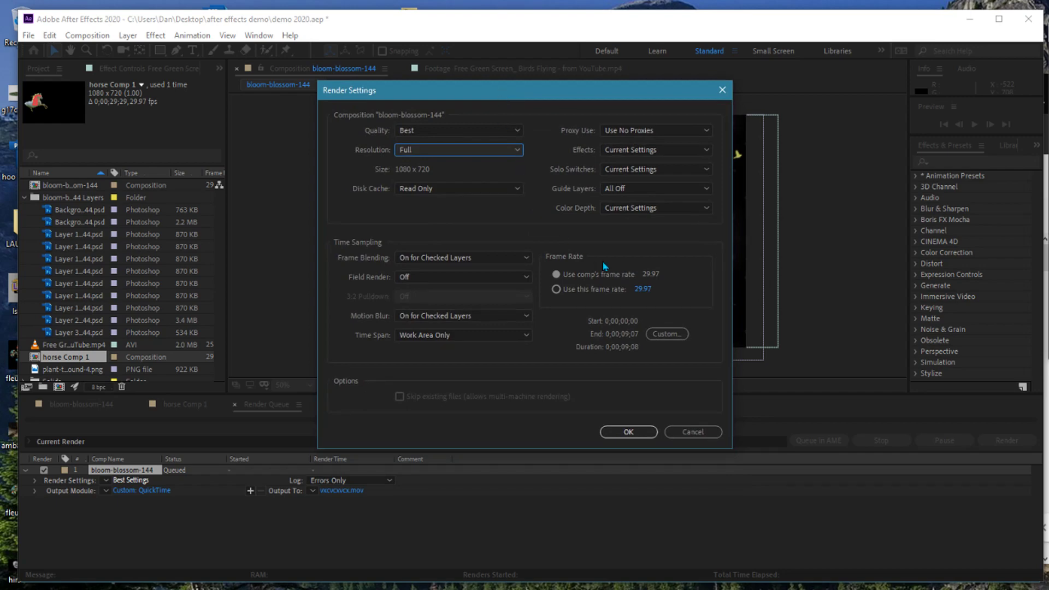
click(689, 434)
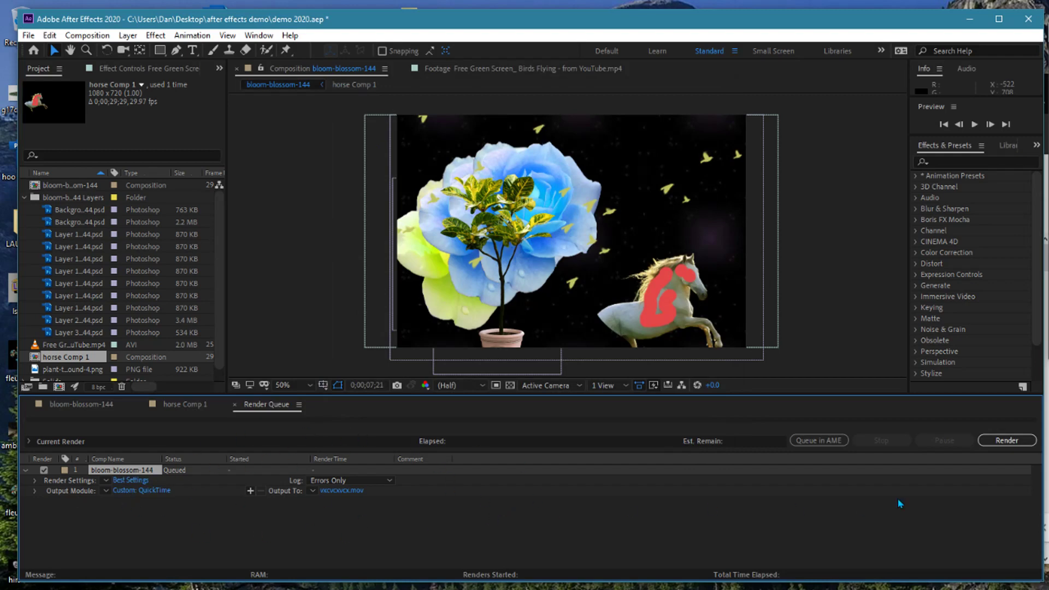
Render the queued composition, switch to Premiere Pro and scrub through the beginning of the horiz_1 sequence.
click(1007, 439)
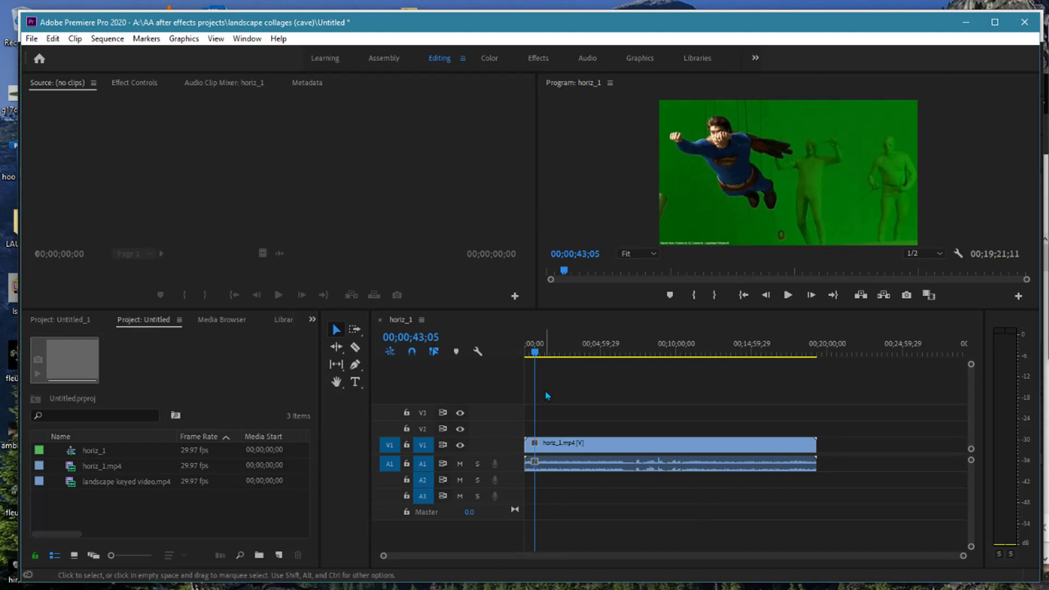
mouse_move(534, 353)
mouse_down()
mouse_move(599, 355)
mouse_move(548, 355)
mouse_up()
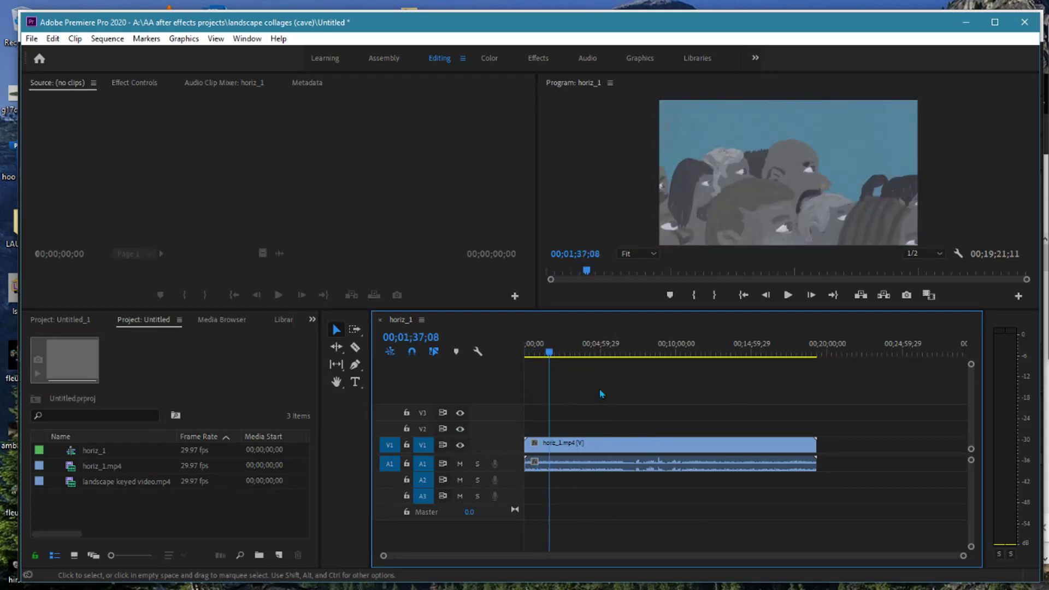
click(530, 352)
Import jhgfjghjghj.mp4 from the Desktop into the Premiere Pro project.
double_click(235, 511)
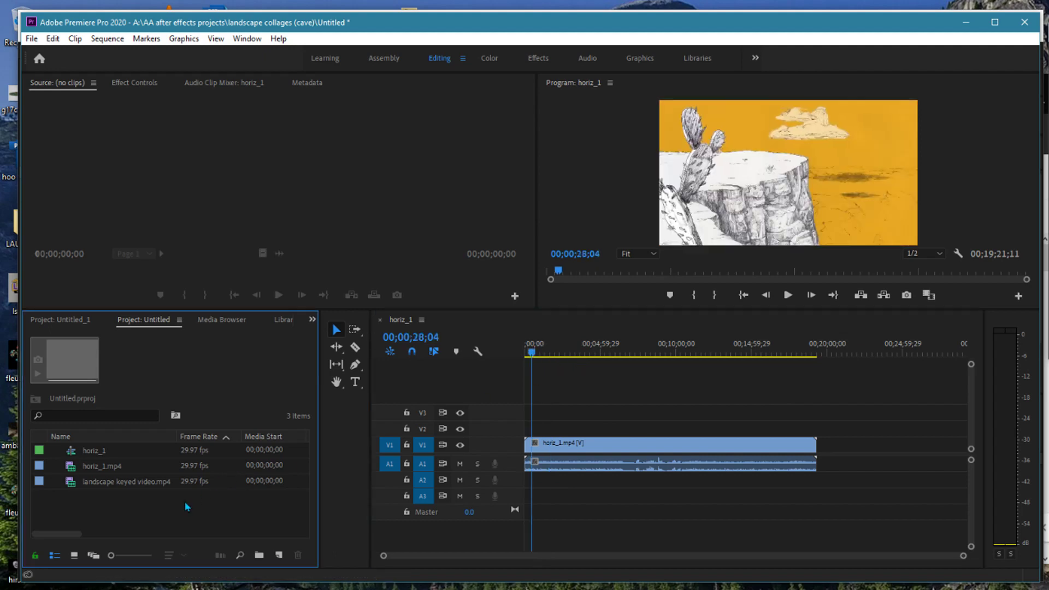
click(186, 269)
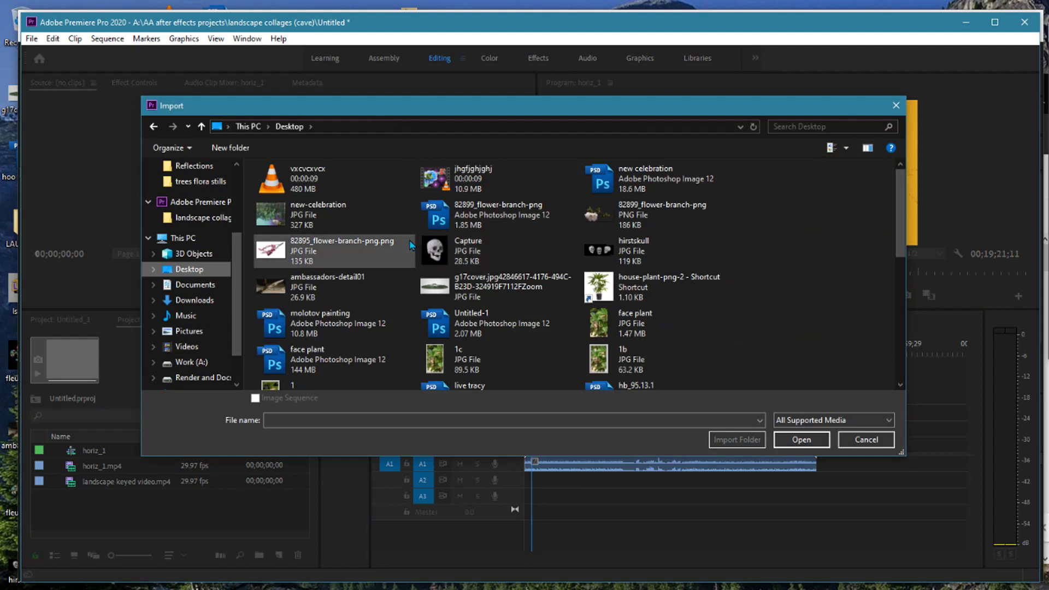
click(473, 185)
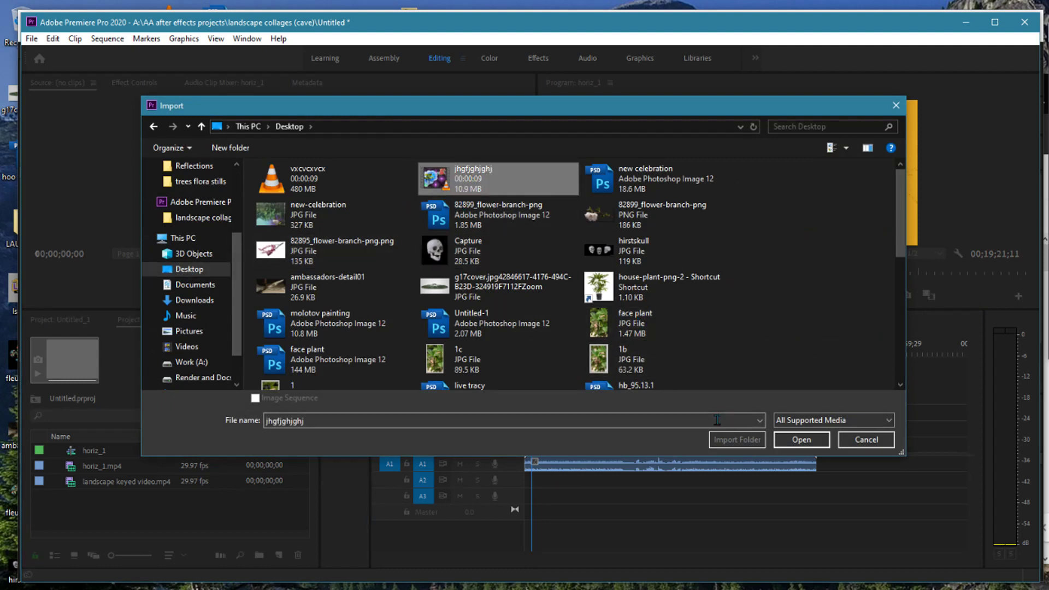
click(801, 440)
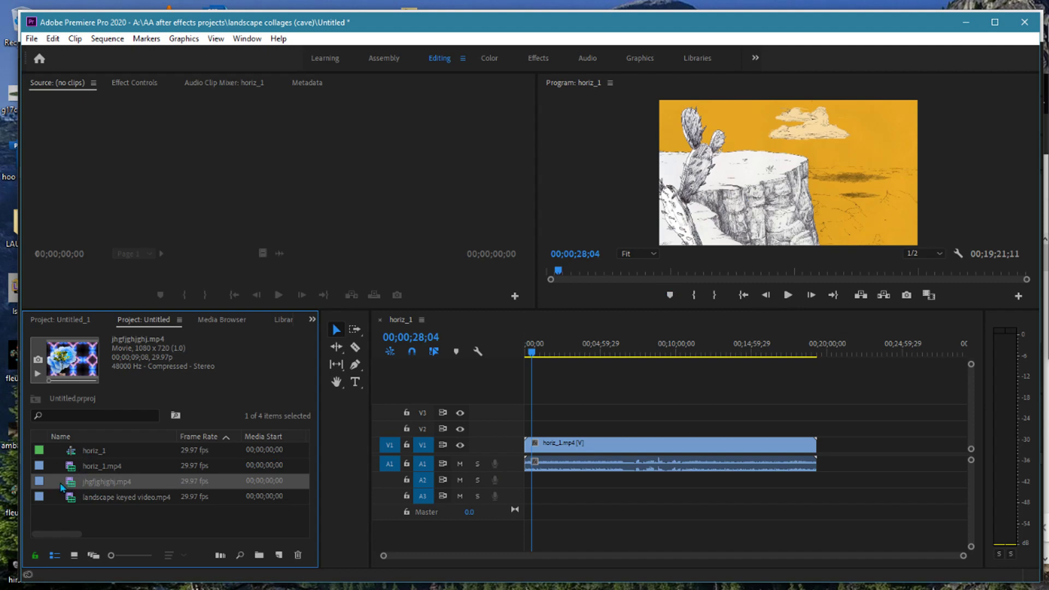
Open the imported jhgfjghjghj.mp4 in the Source monitor and scrub it to 00;00;08;00.
double_click(109, 518)
click(857, 434)
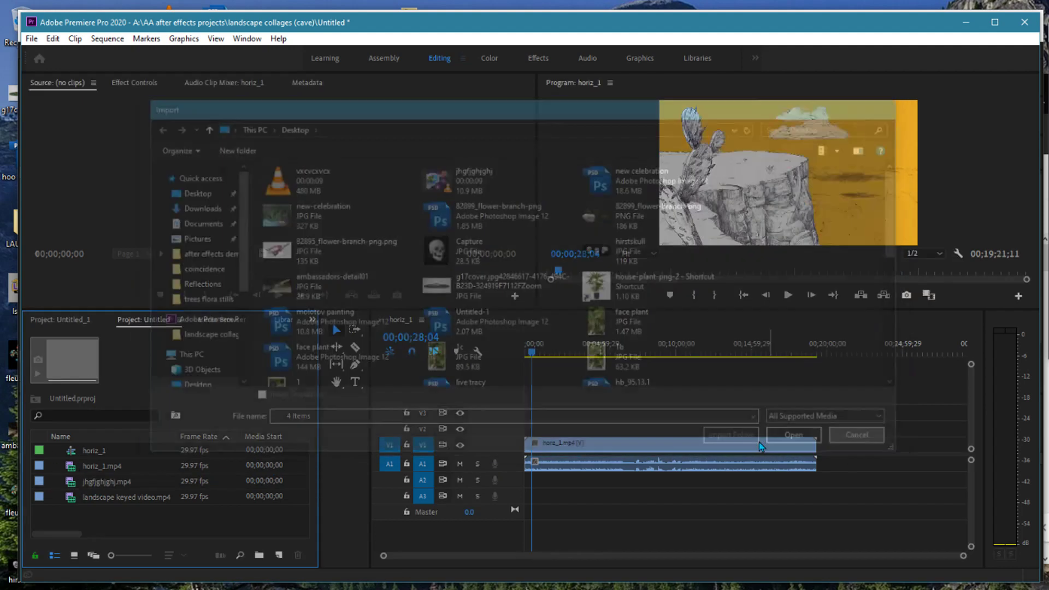
click(109, 482)
click(110, 483)
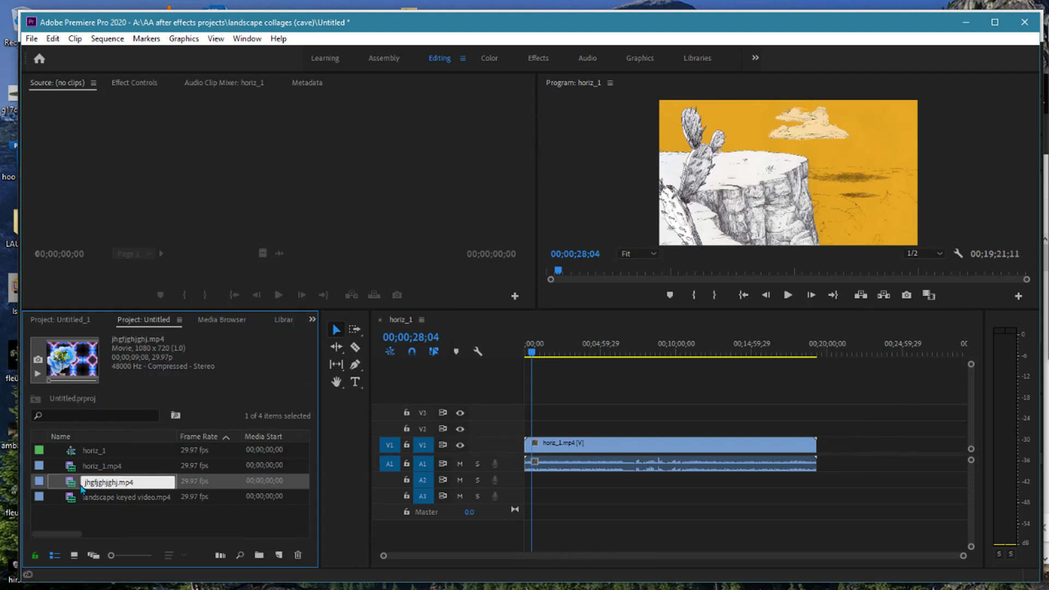
double_click(39, 483)
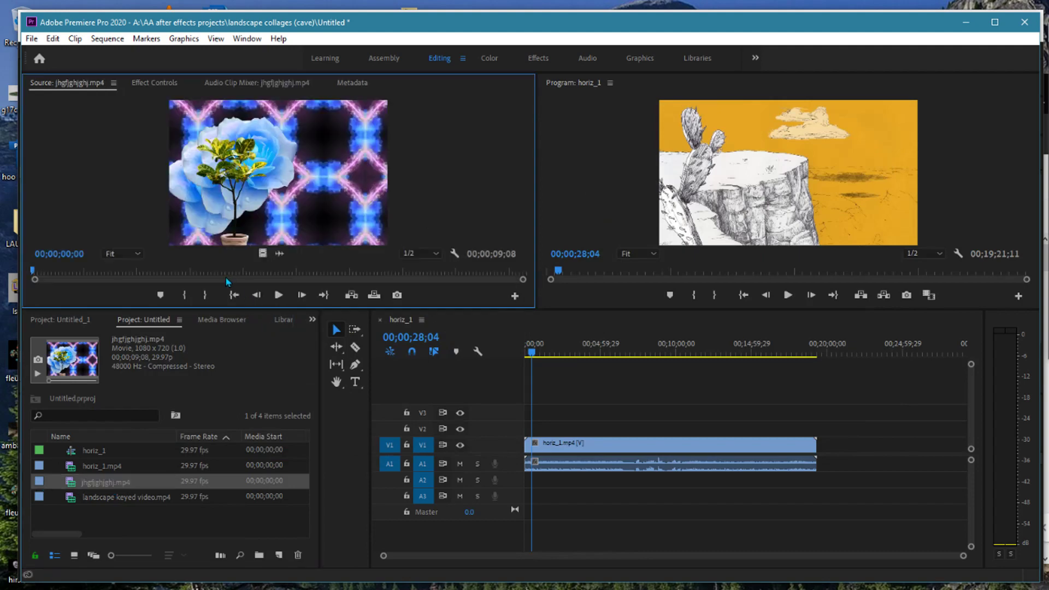
drag(93, 280, 455, 272)
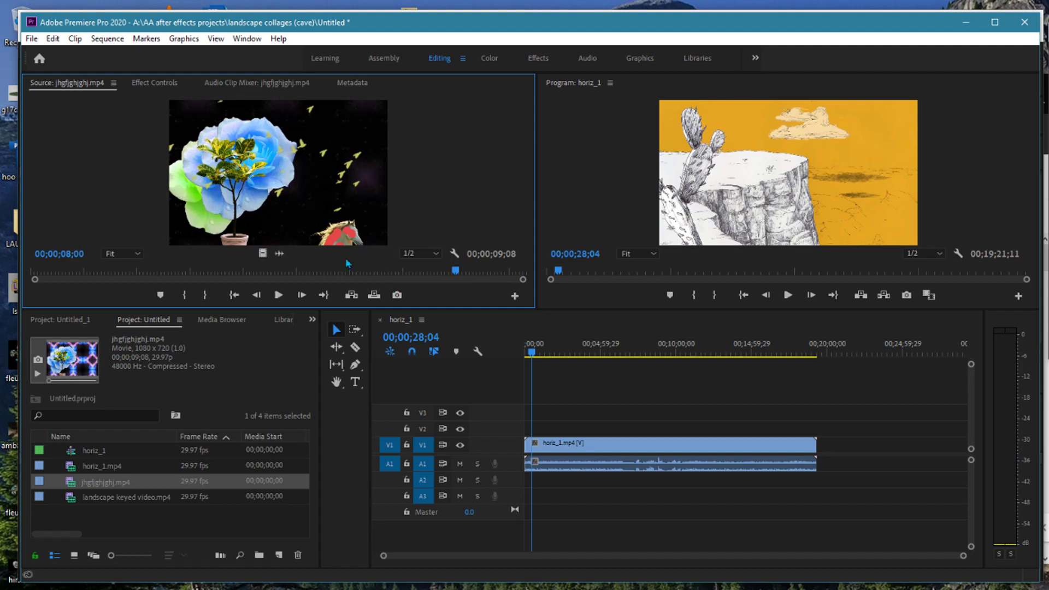
Place the jhgfjghjghj.mp4 clip on tracks V1 and A1 shortly after the end of horiz_1.mp4.
click(118, 486)
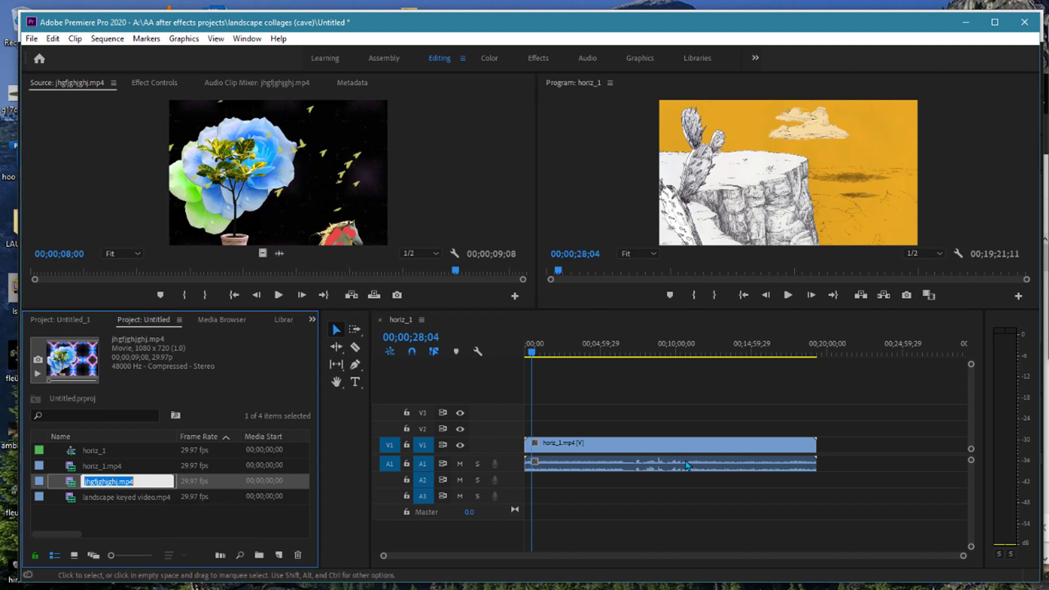
click(55, 484)
drag(271, 238, 833, 459)
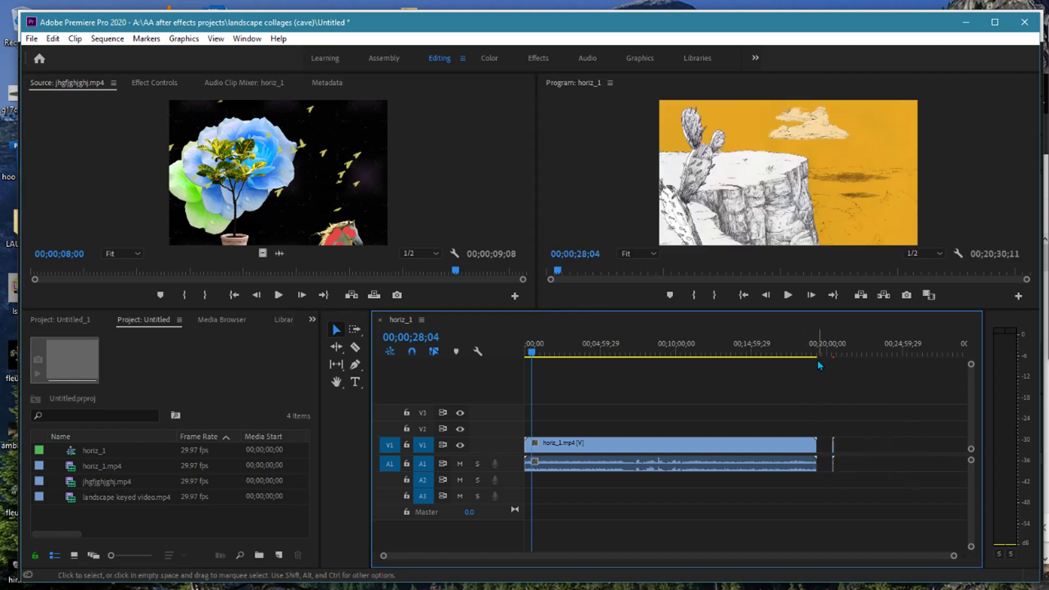
Split the horiz_1.mp4 clip at 00;04;56;28 with the Razor tool and ripple delete its second part.
drag(827, 354, 598, 391)
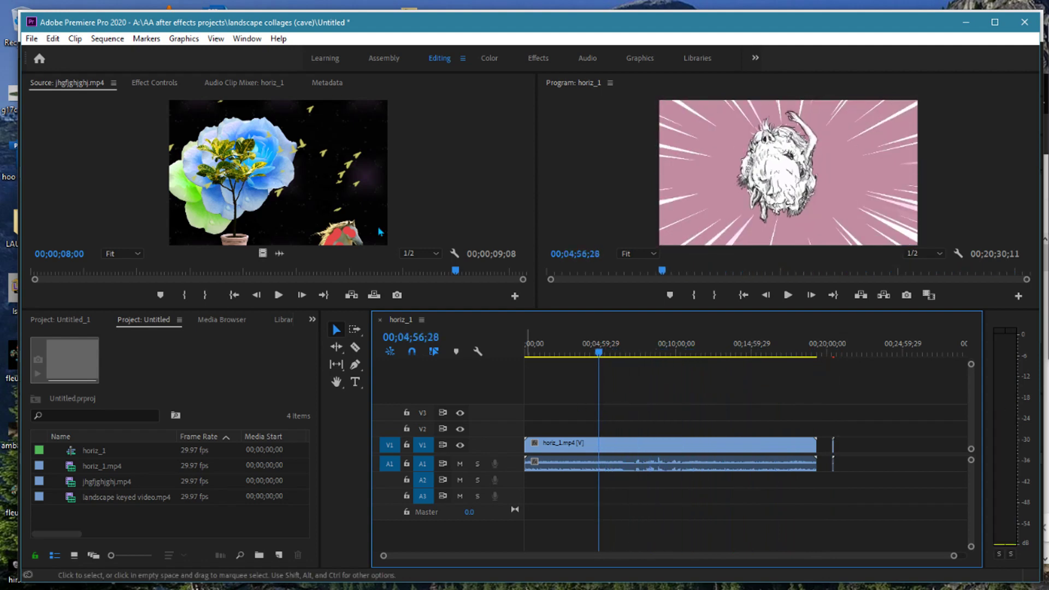
click(354, 347)
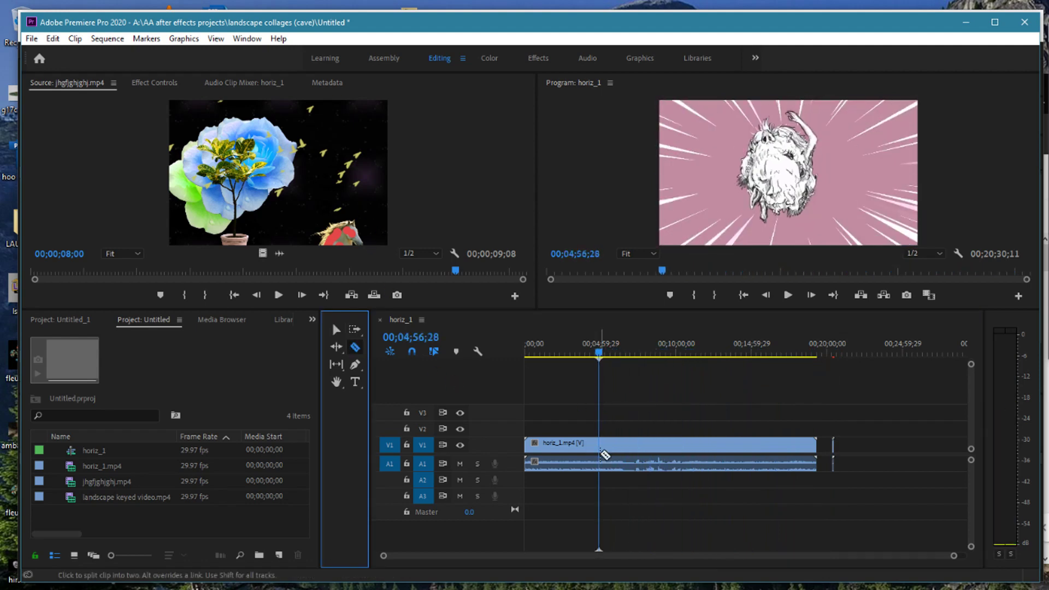
click(599, 446)
right_click(677, 446)
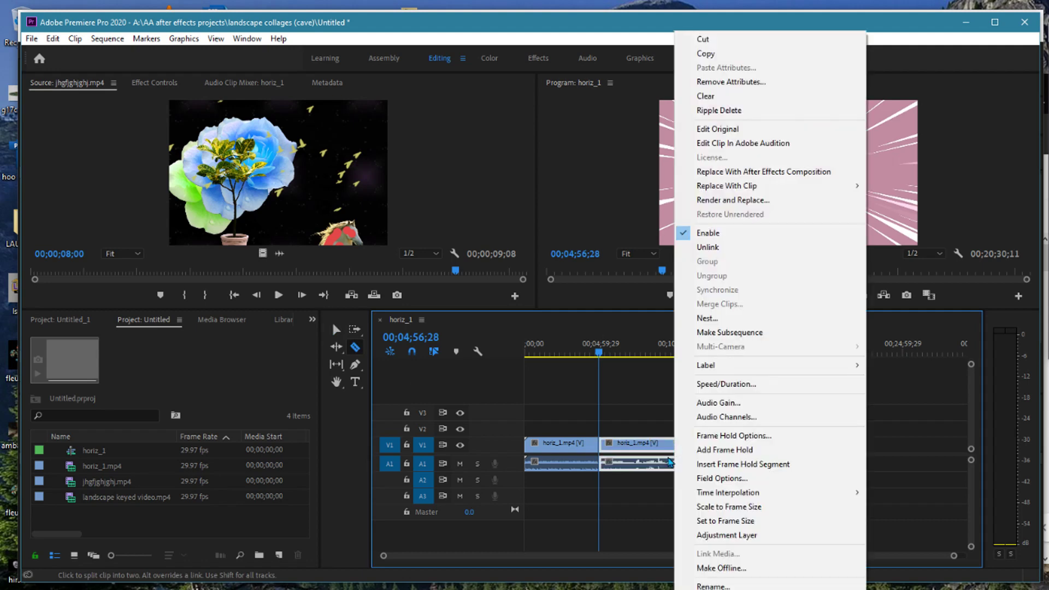
click(716, 110)
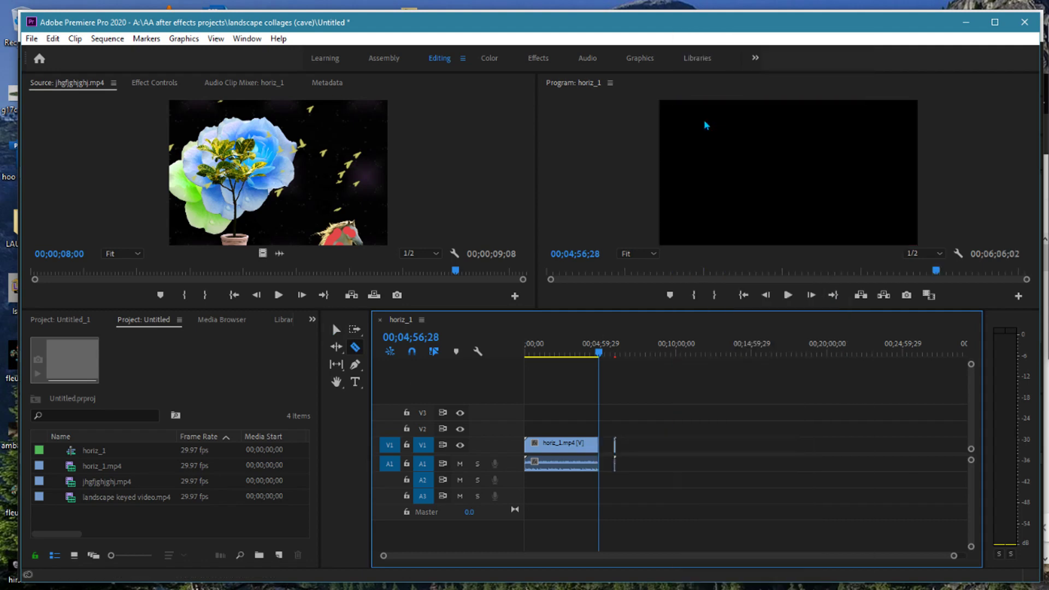
Move the jhgfjghjghj.mp4 clip earlier, close to horiz_1.mp4, so that it ends at about 00;05;16;12.
drag(953, 555, 770, 577)
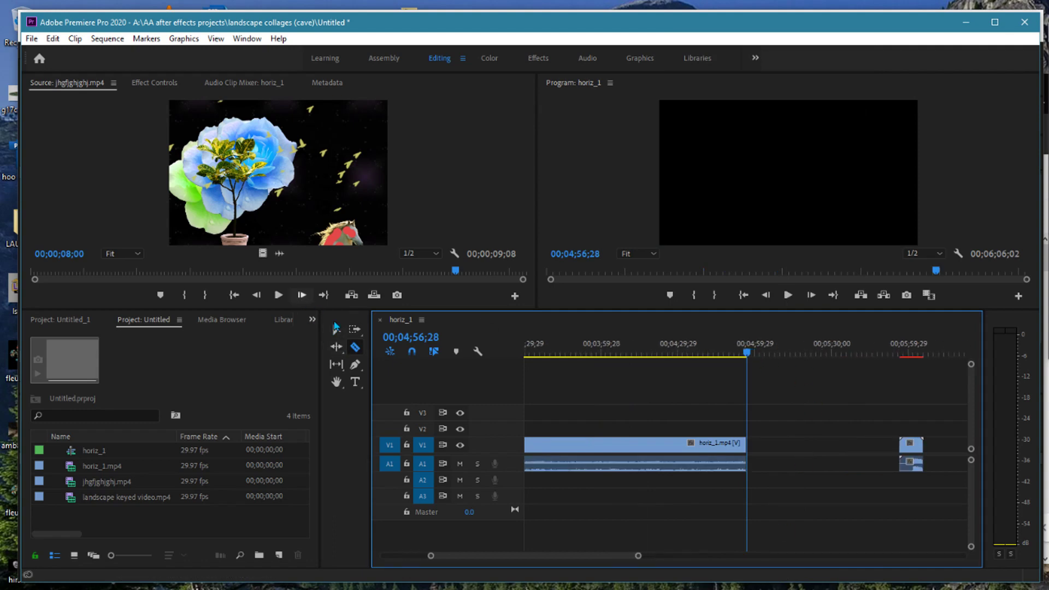
click(337, 330)
drag(909, 440, 784, 456)
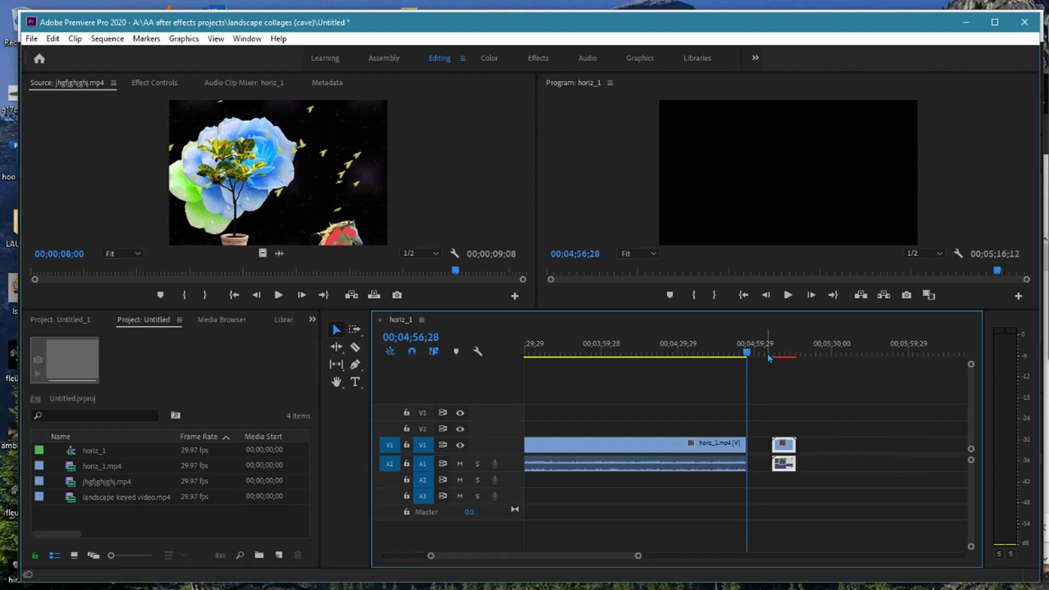
Copy the jhgfjghjghj.mp4 clip and paste six copies back to back after it, starting at 00;05;16;12.
mouse_move(764, 354)
mouse_down()
mouse_move(787, 356)
mouse_move(767, 354)
mouse_move(778, 354)
mouse_up()
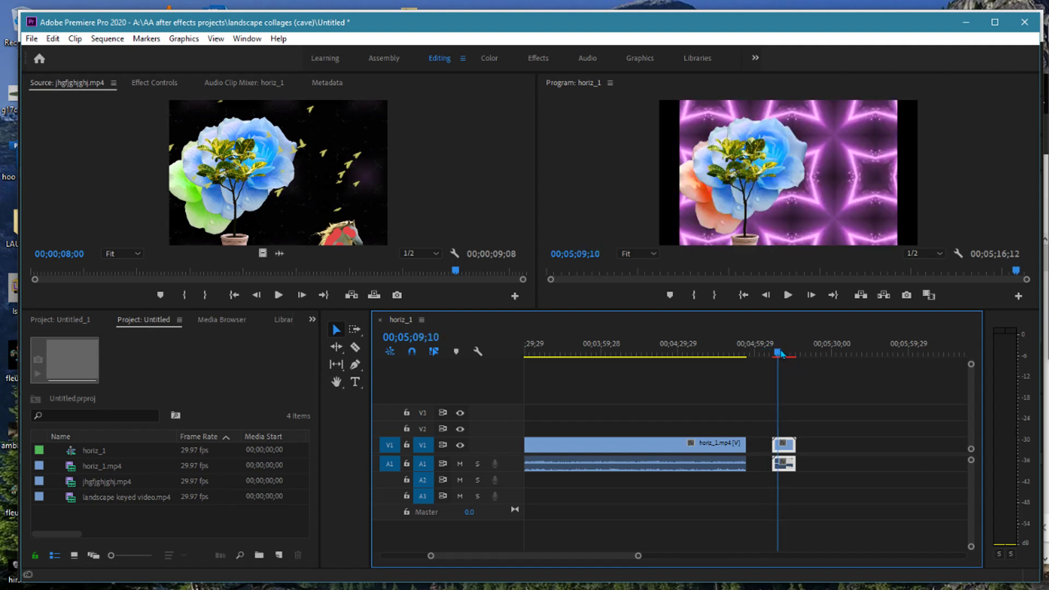
drag(826, 415, 768, 481)
drag(778, 355, 793, 356)
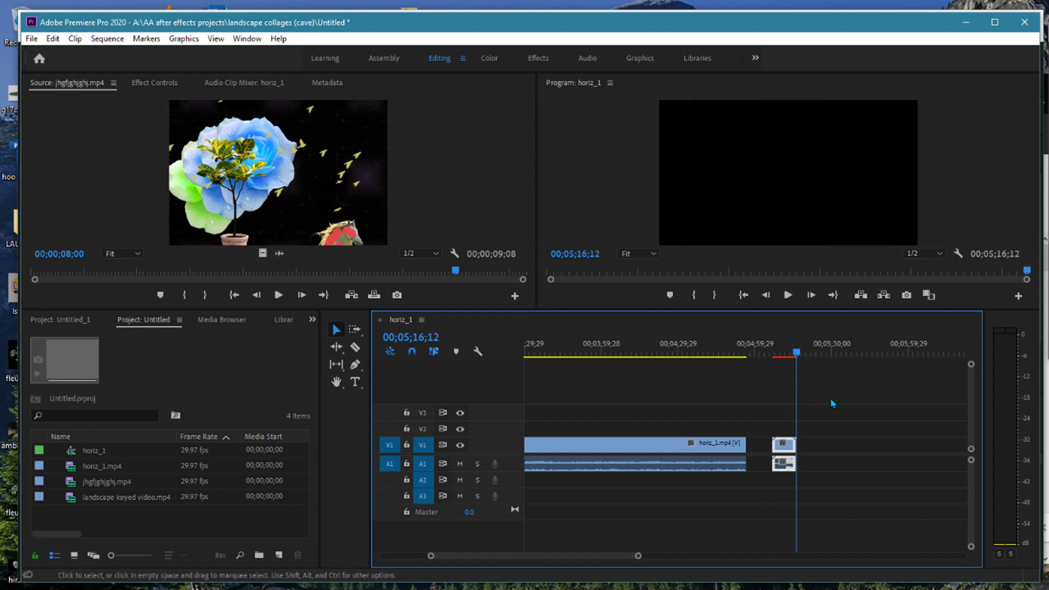
key(ctrl+v)
key(ctrl+v)
key(ctrl+v)
key(ctrl+v)
key(ctrl+v)
key(ctrl+v)
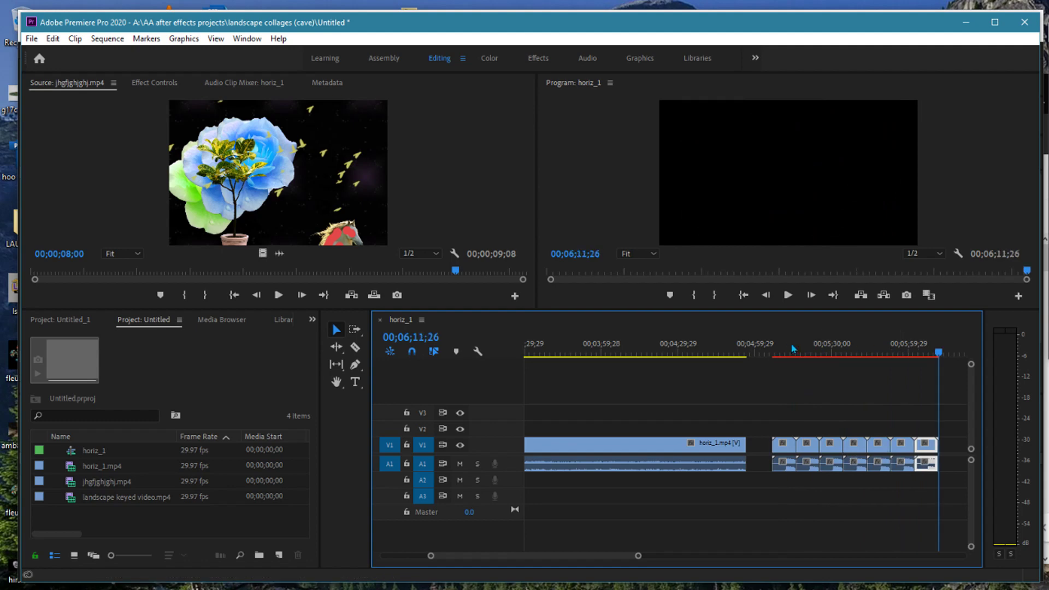
Move all seven jhgfjghjghj.mp4 clips together closer to horiz_1.mp4, ending at about 00;06;05;25, and set the playhead to about 00;04;35;08.
drag(793, 350, 773, 396)
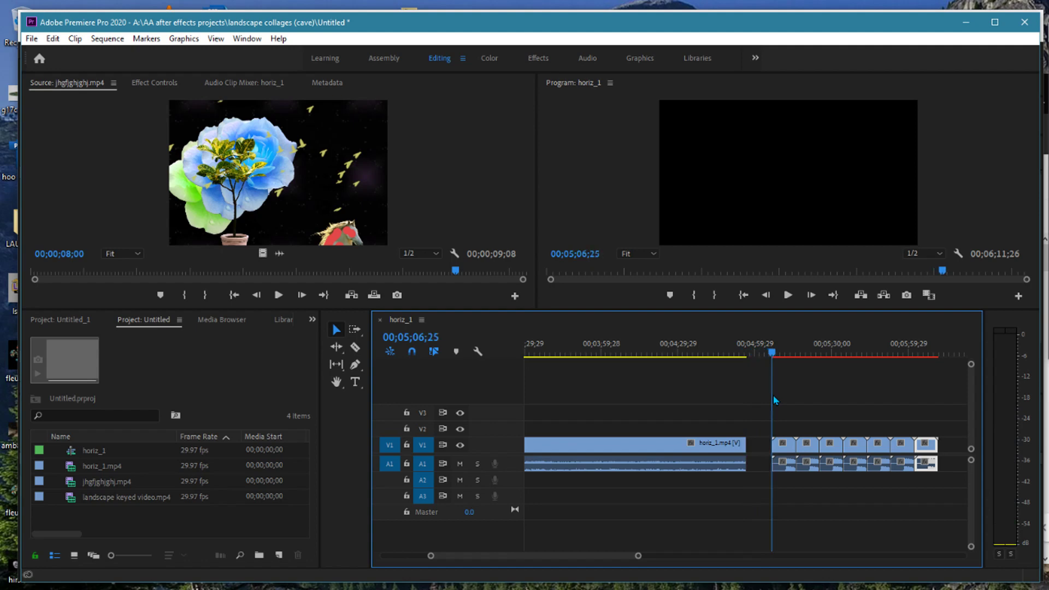
click(759, 409)
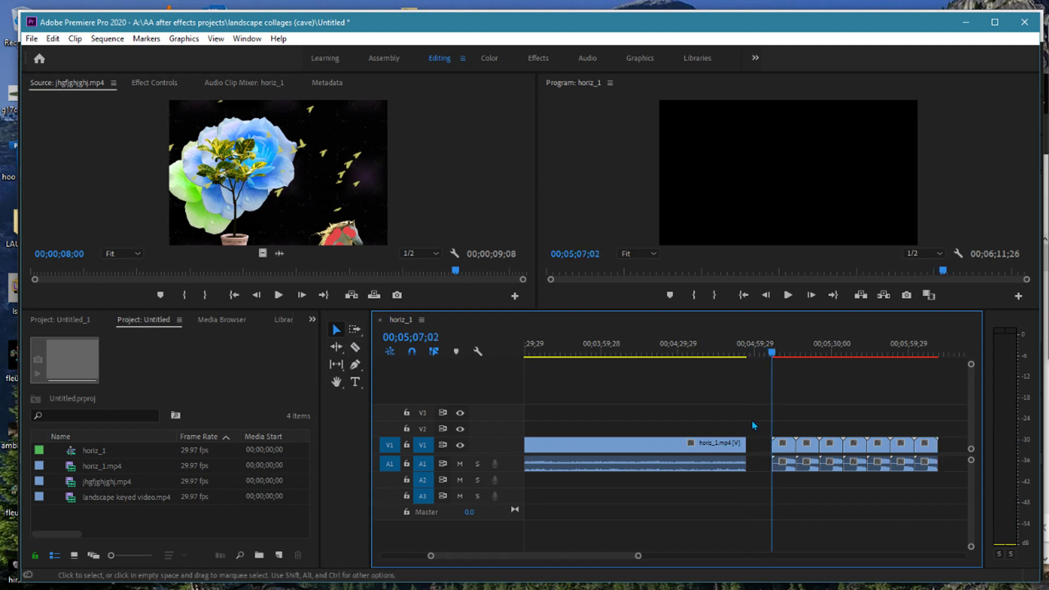
drag(758, 411, 957, 504)
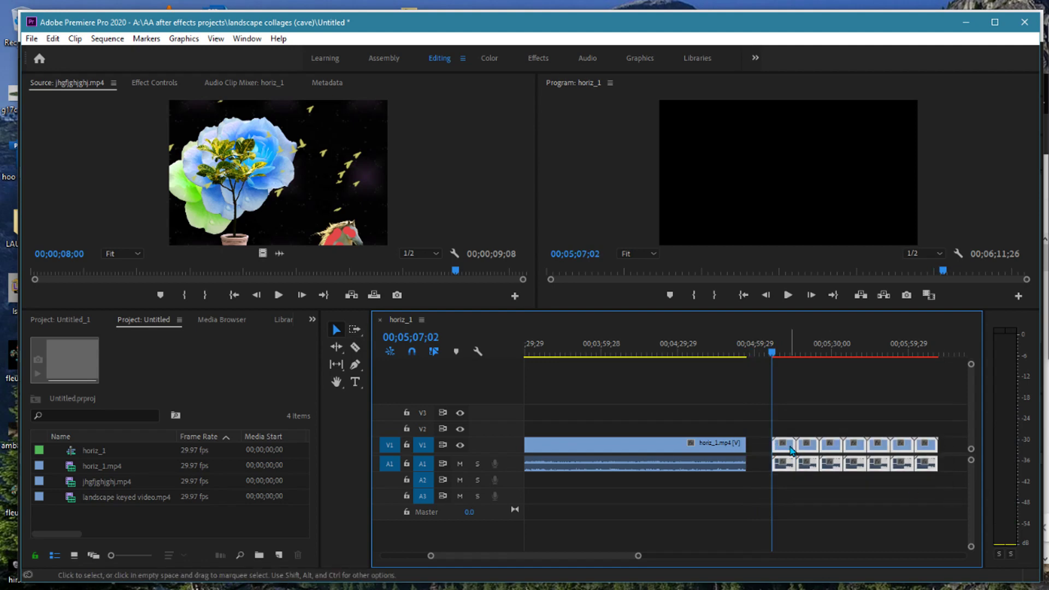
drag(791, 451, 776, 451)
drag(775, 453, 784, 453)
mouse_move(771, 353)
mouse_down()
mouse_move(660, 367)
mouse_move(691, 377)
mouse_up()
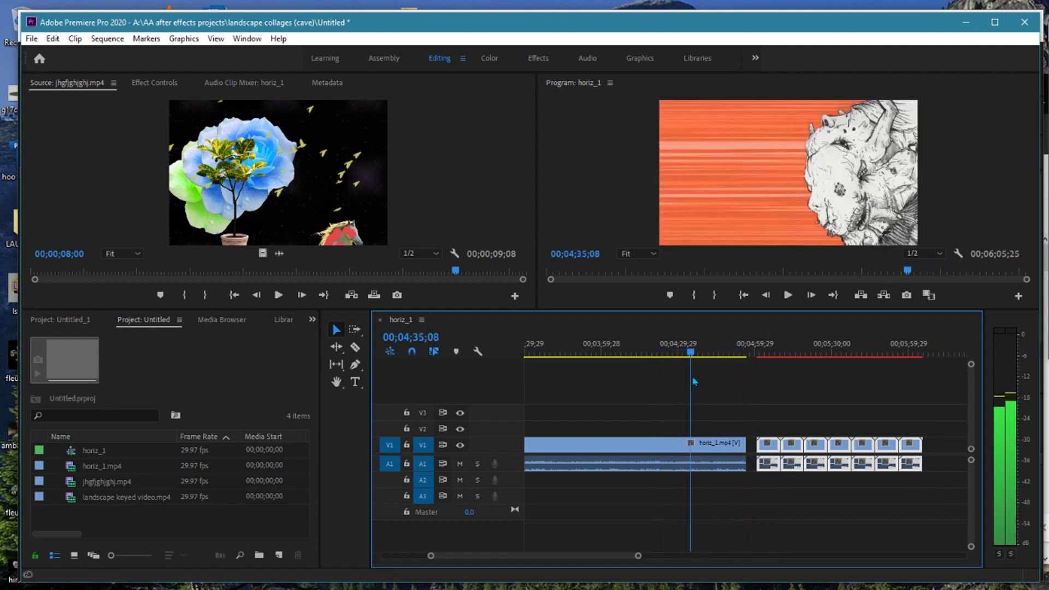
drag(431, 554, 316, 564)
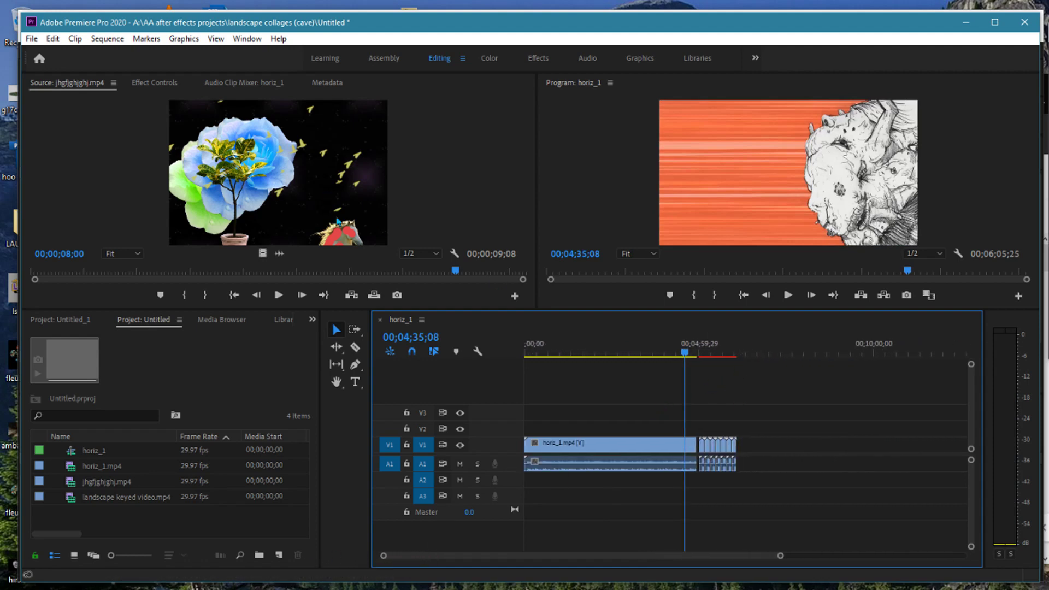
Open the media export settings for the horiz_1 sequence and set the format to H.264.
click(31, 39)
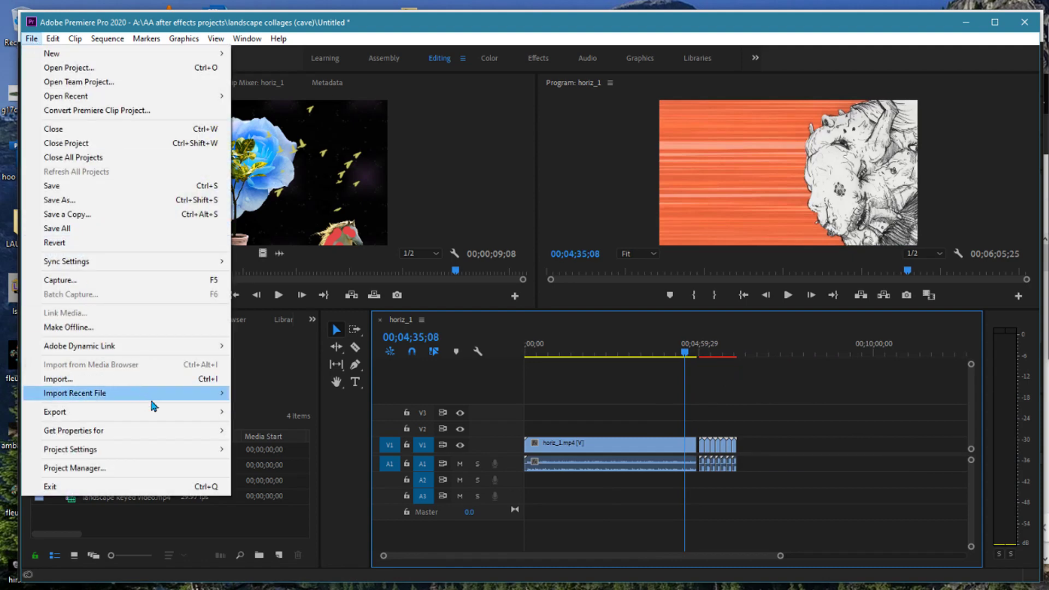
mouse_move(159, 412)
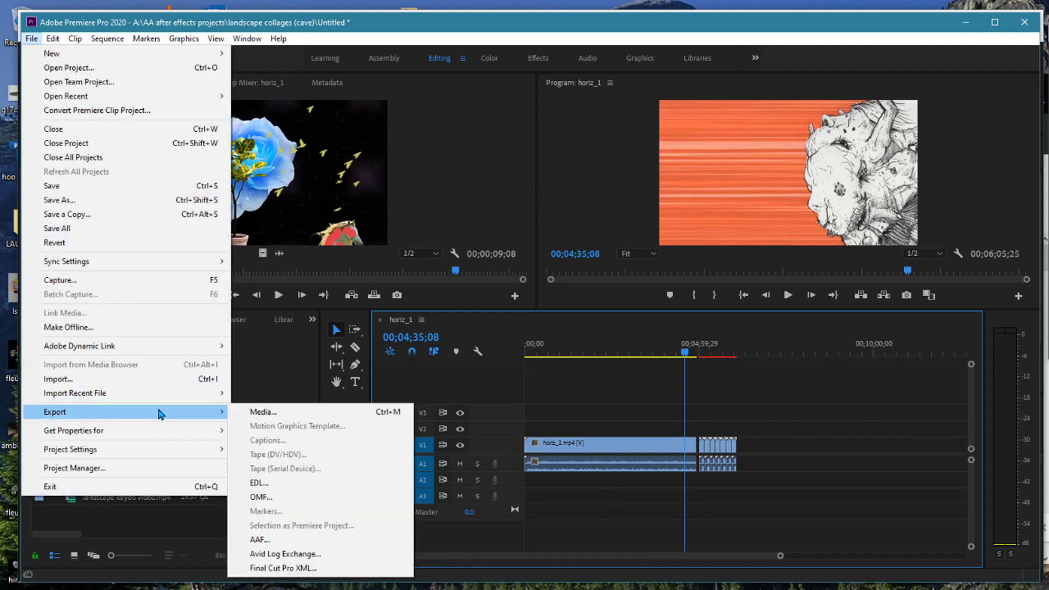
click(263, 412)
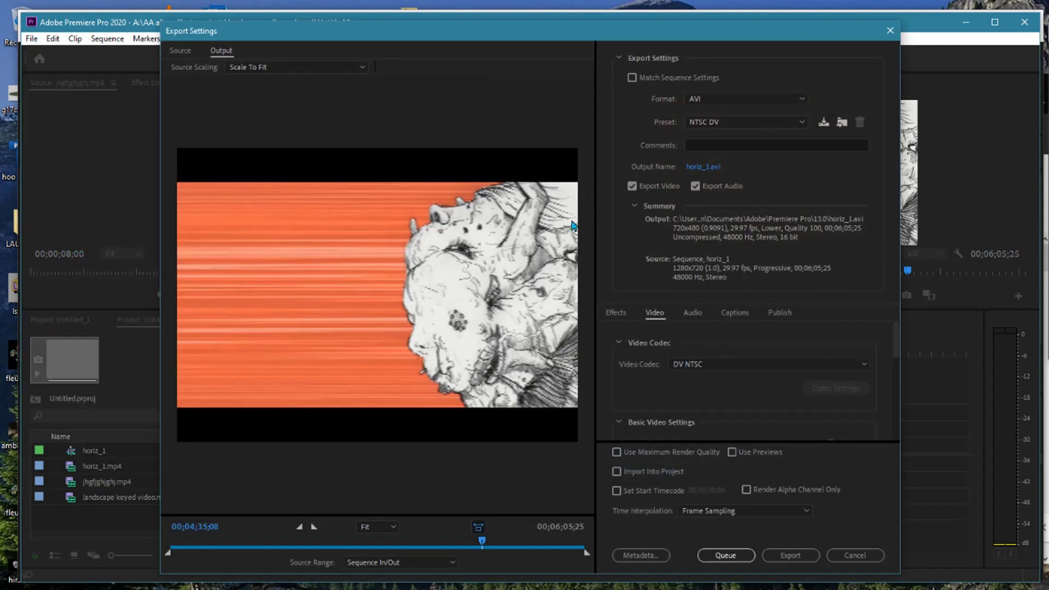
click(751, 100)
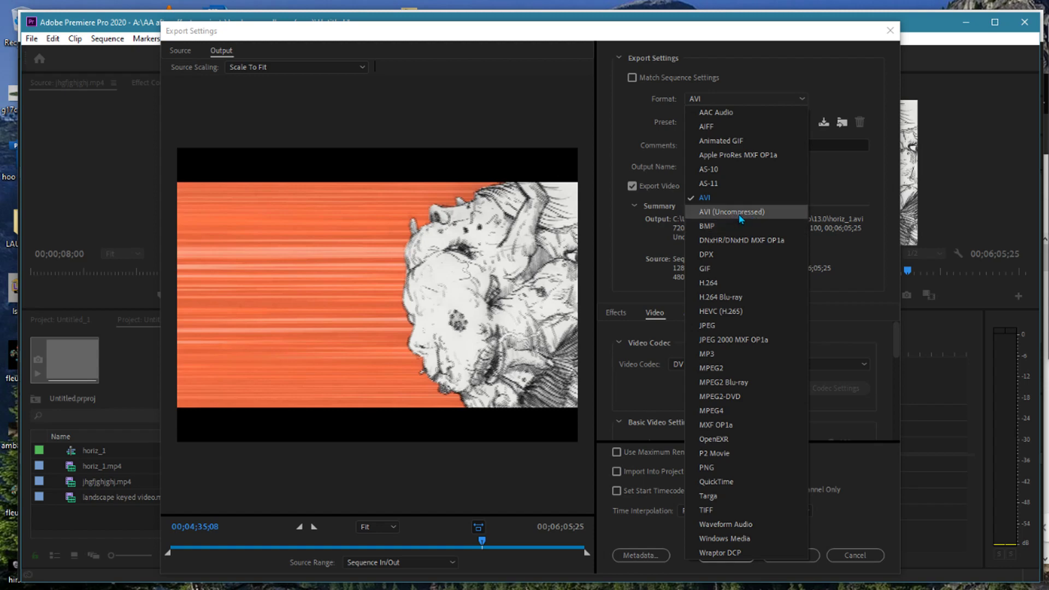
click(717, 284)
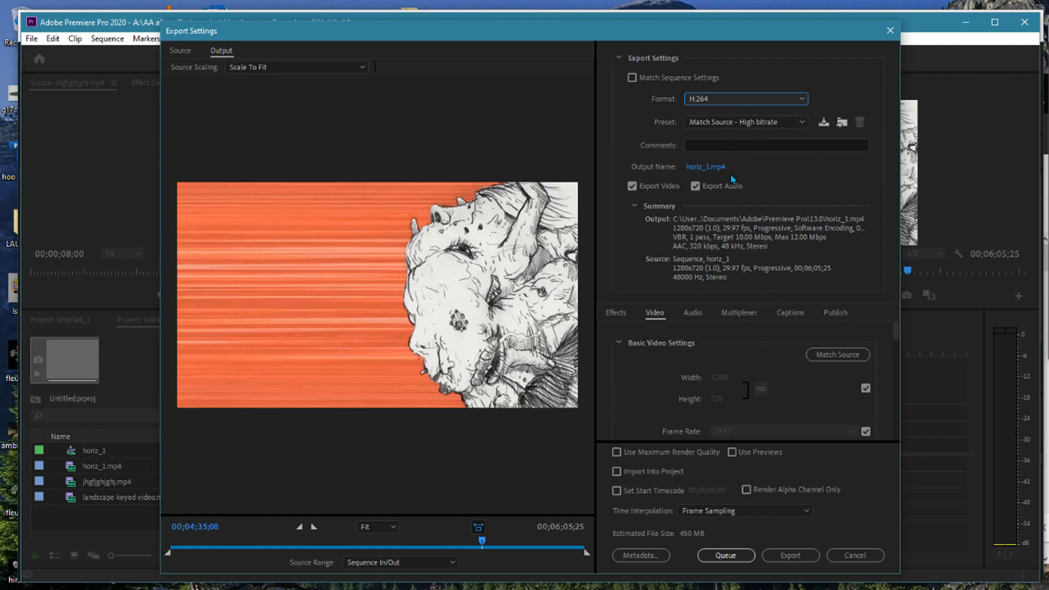
Set the export's output file name to fdsfsd and its save location to the Desktop.
click(704, 168)
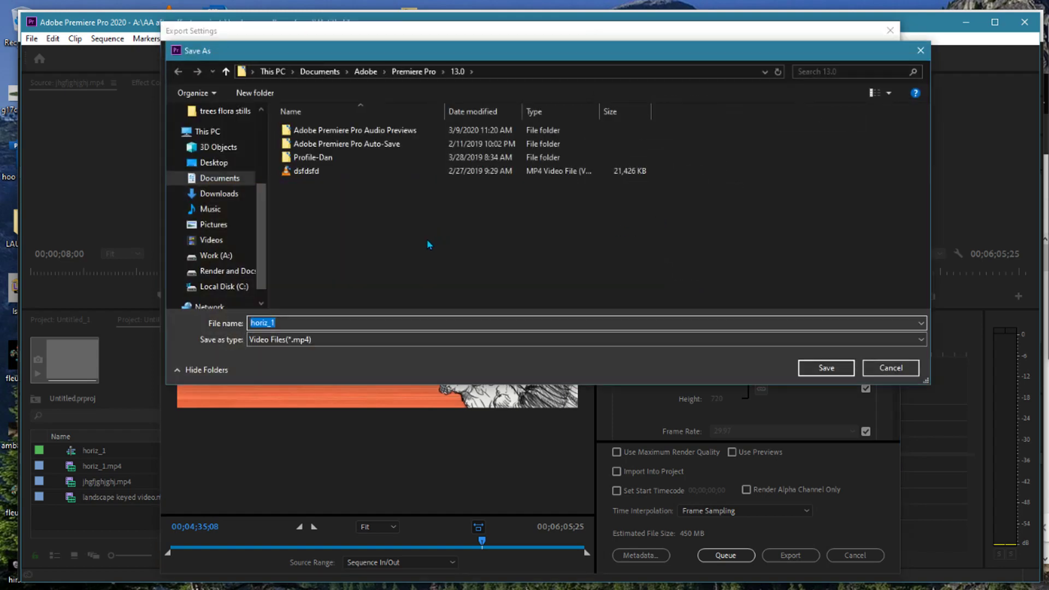
scroll(224, 287, down, 1)
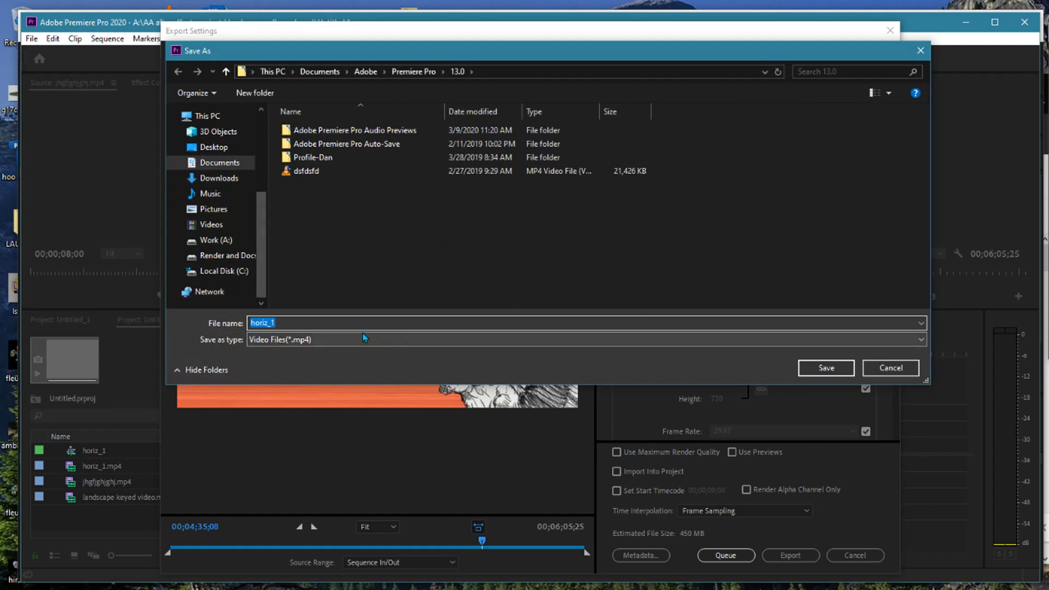
text(fdsfsd)
click(214, 149)
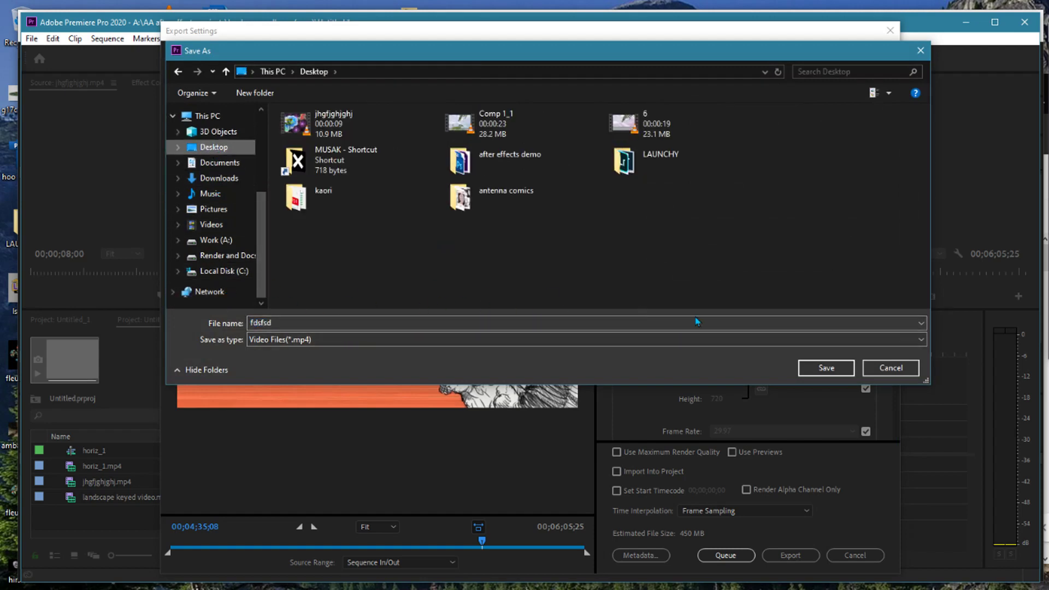
click(834, 364)
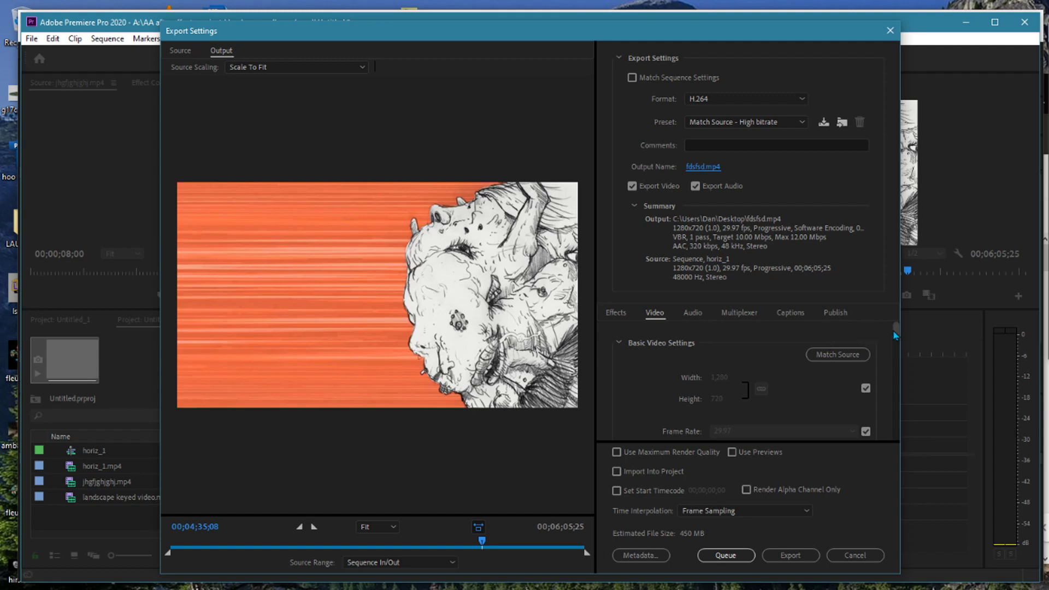
Enable Use Maximum Render Quality and start exporting the sequence.
drag(895, 335, 894, 347)
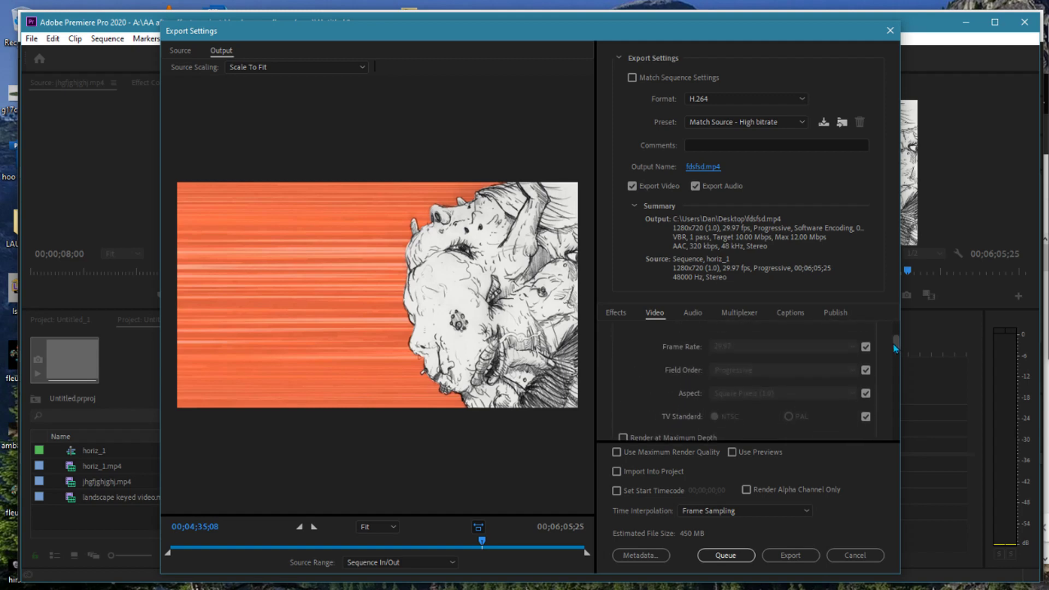
click(657, 453)
click(811, 559)
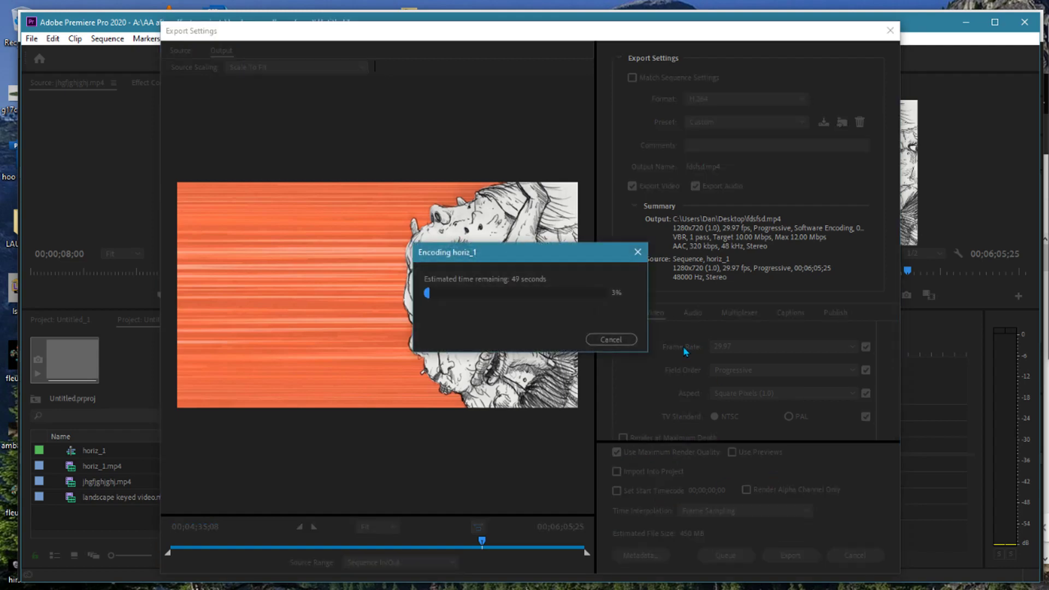